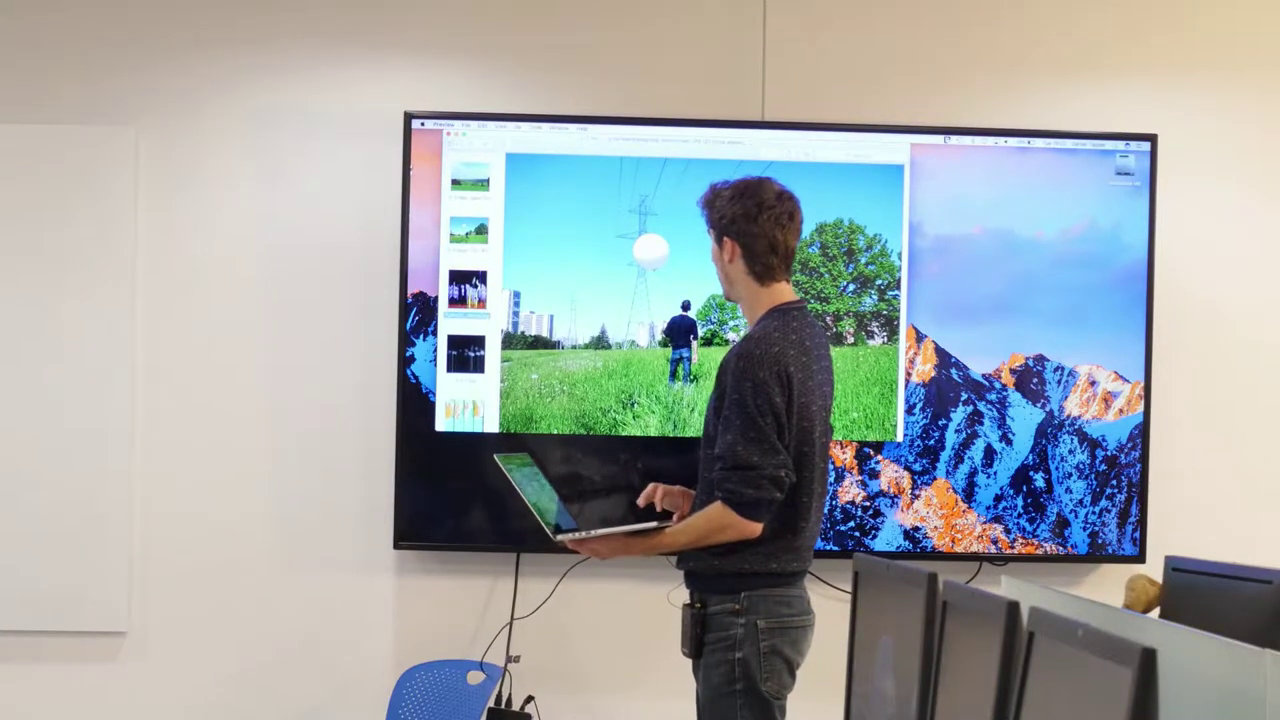
Step: Step through the images, from out 2.jpg past the glitch and bird screenshots, down to M1.jpg
key("Down")
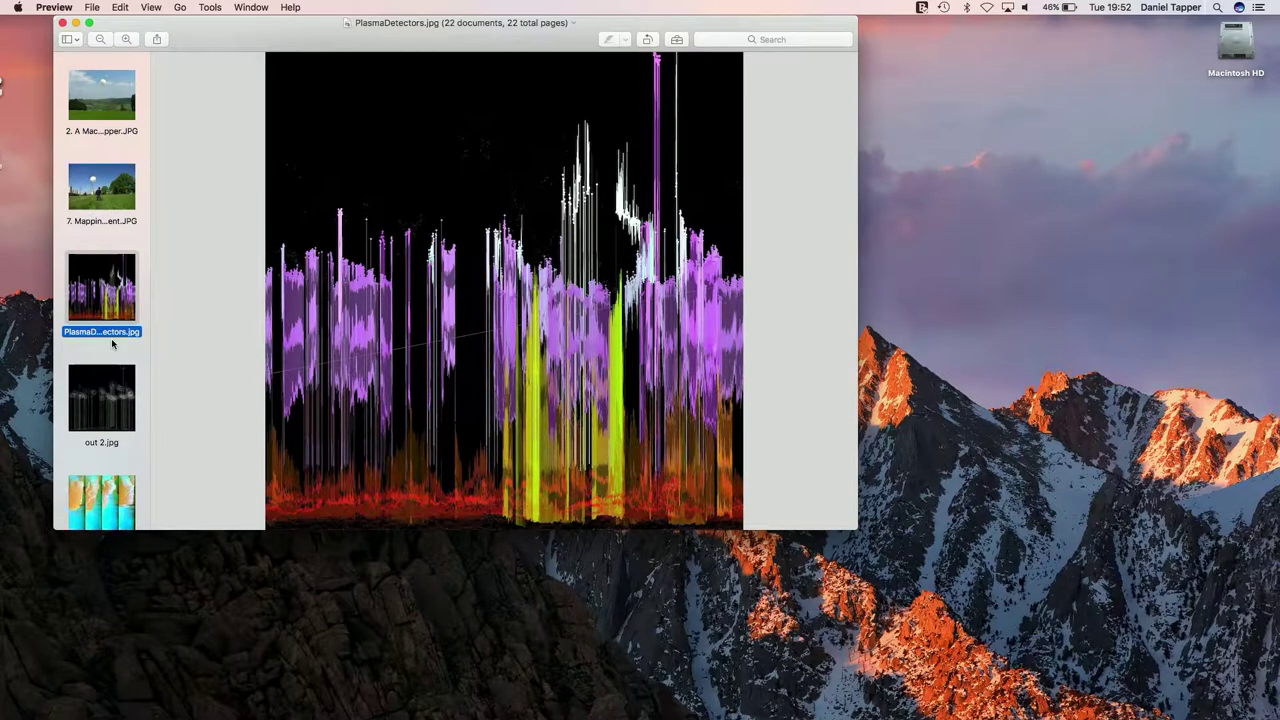
key("Down")
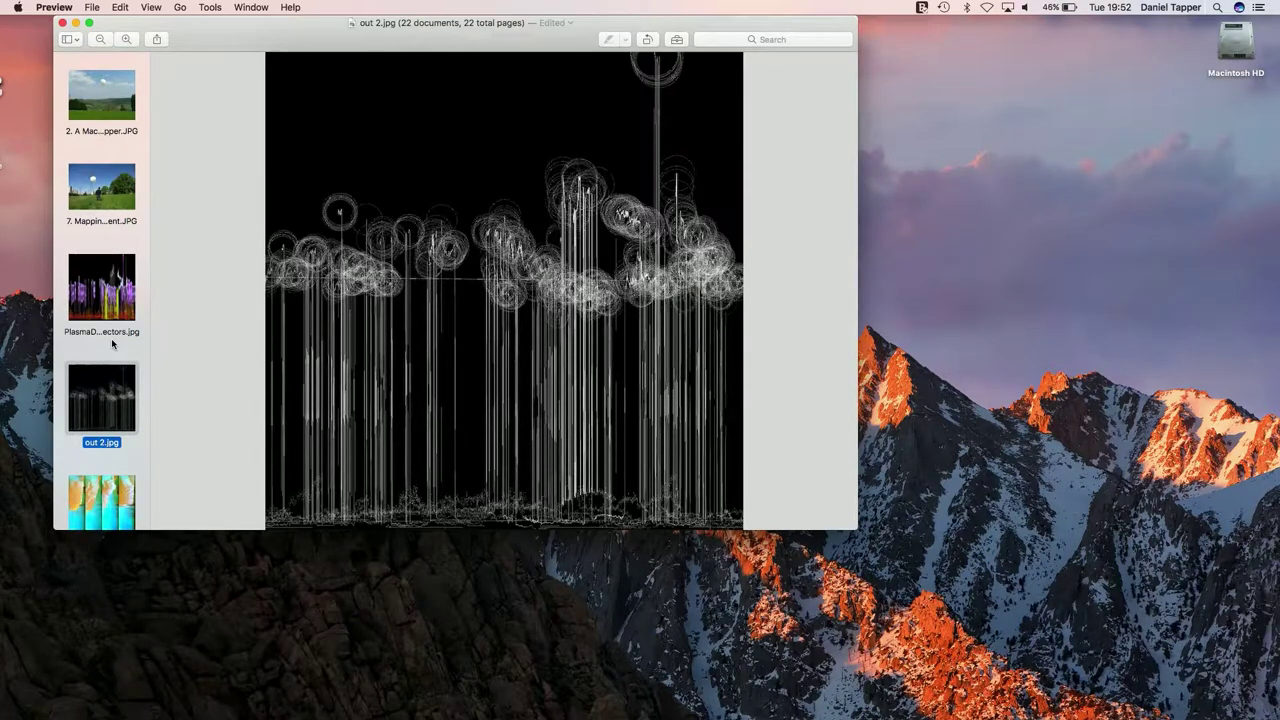
key("Down")
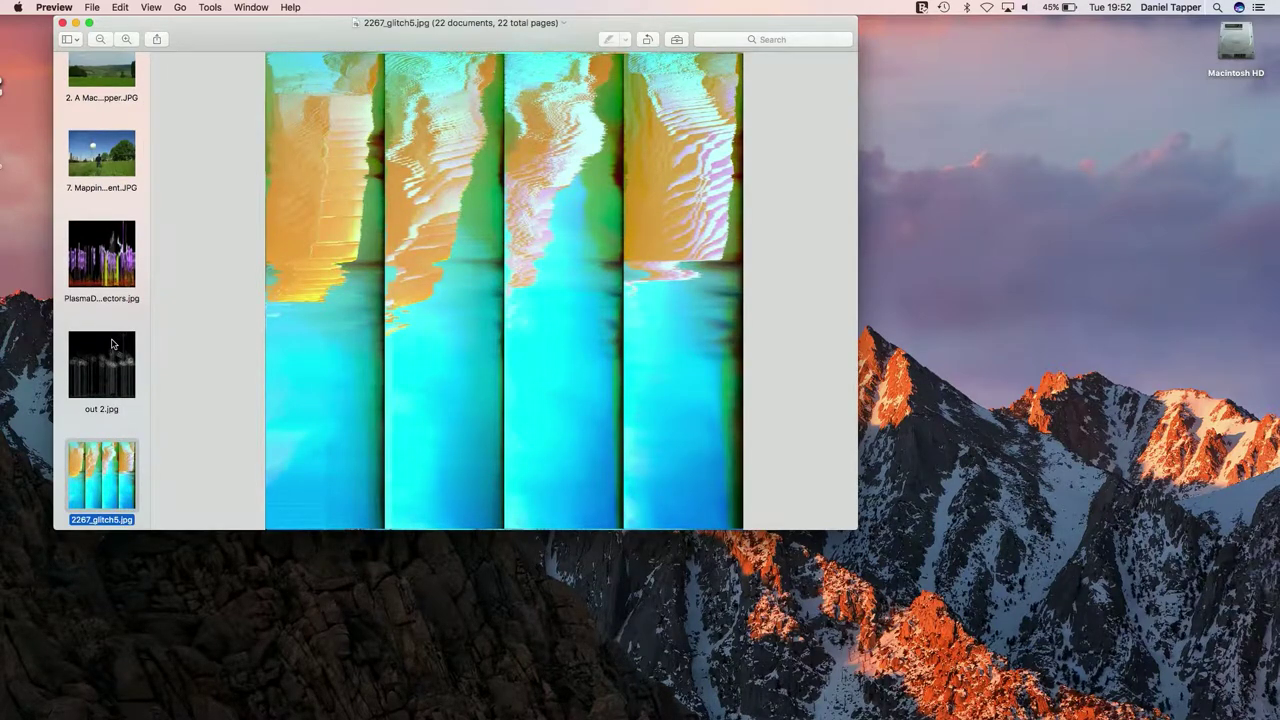
key("Down")
key("Down")
key("Down")
key("Down")
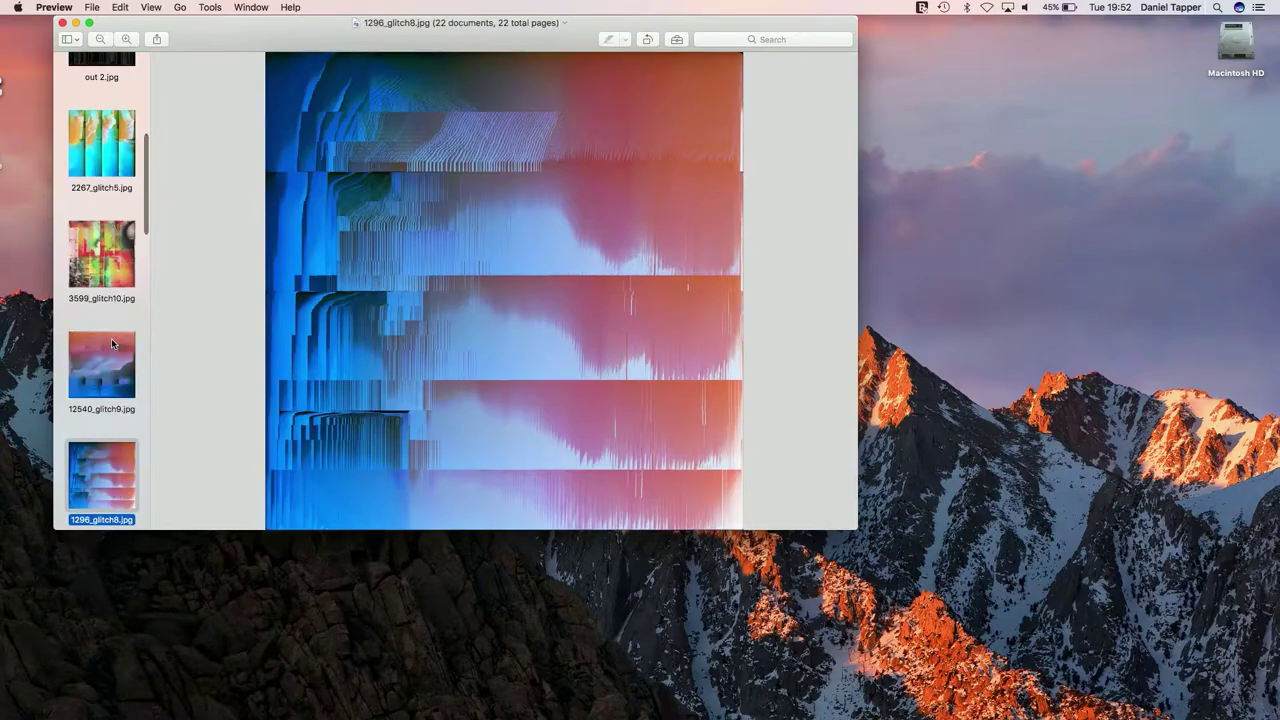
key("Down")
key("Down")
key("Down")
key("Down")
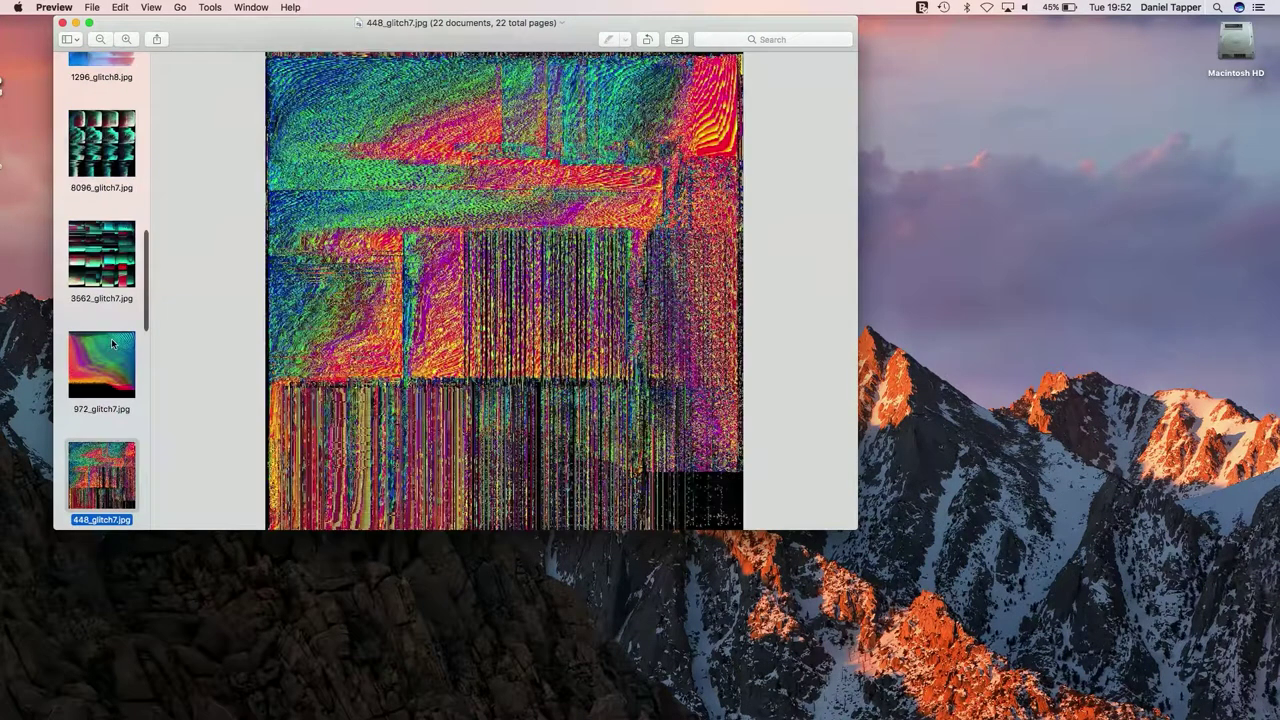
key("Down")
key("Down")
key("Down")
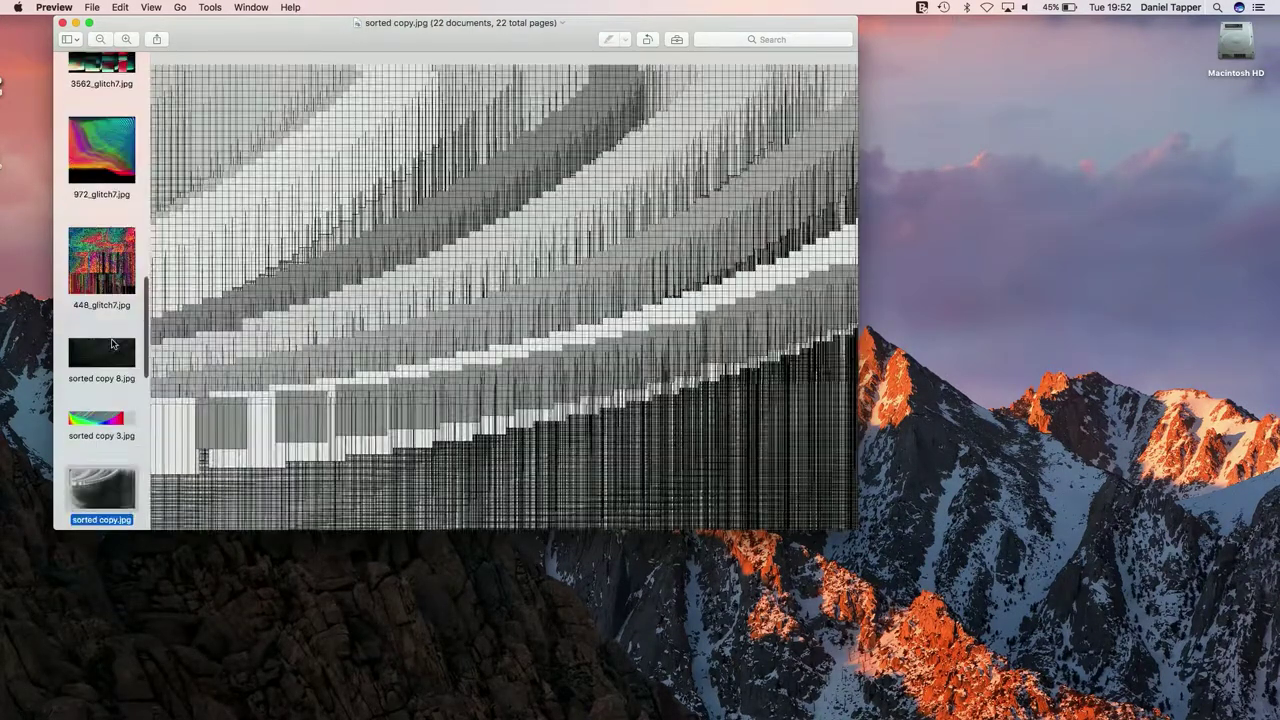
key("Down")
key("Down")
key("Down")
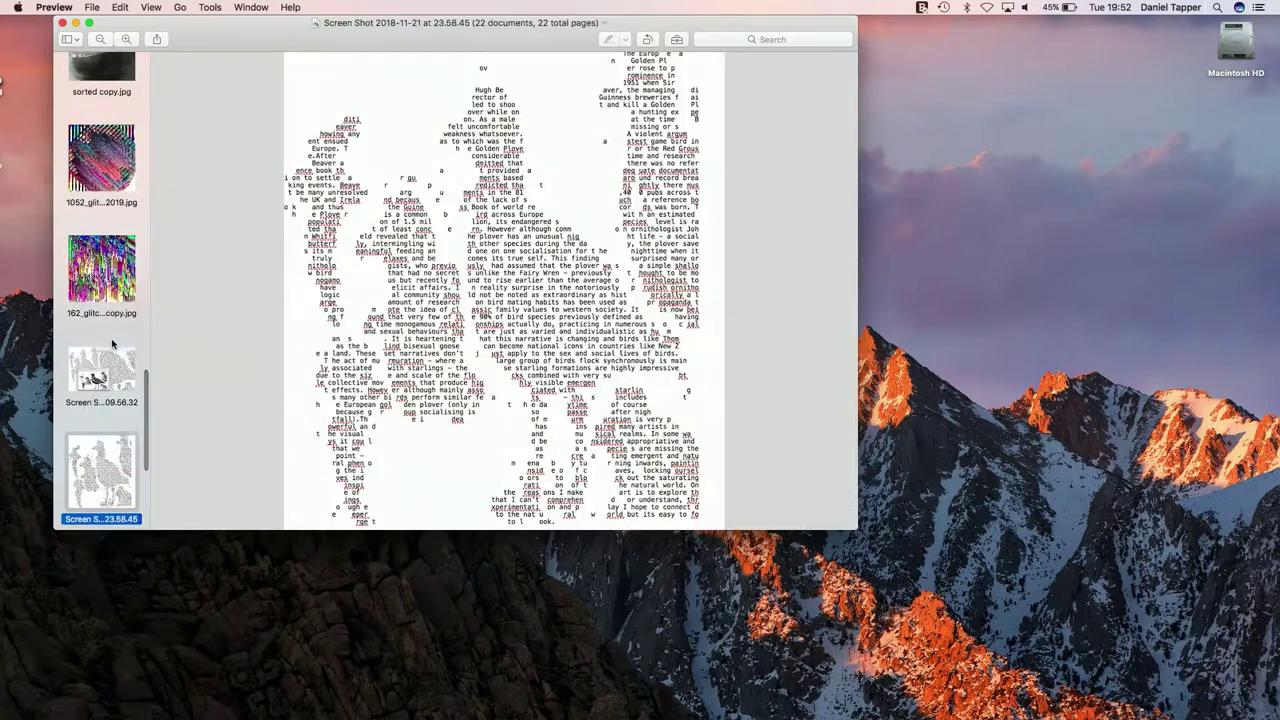
key("Up")
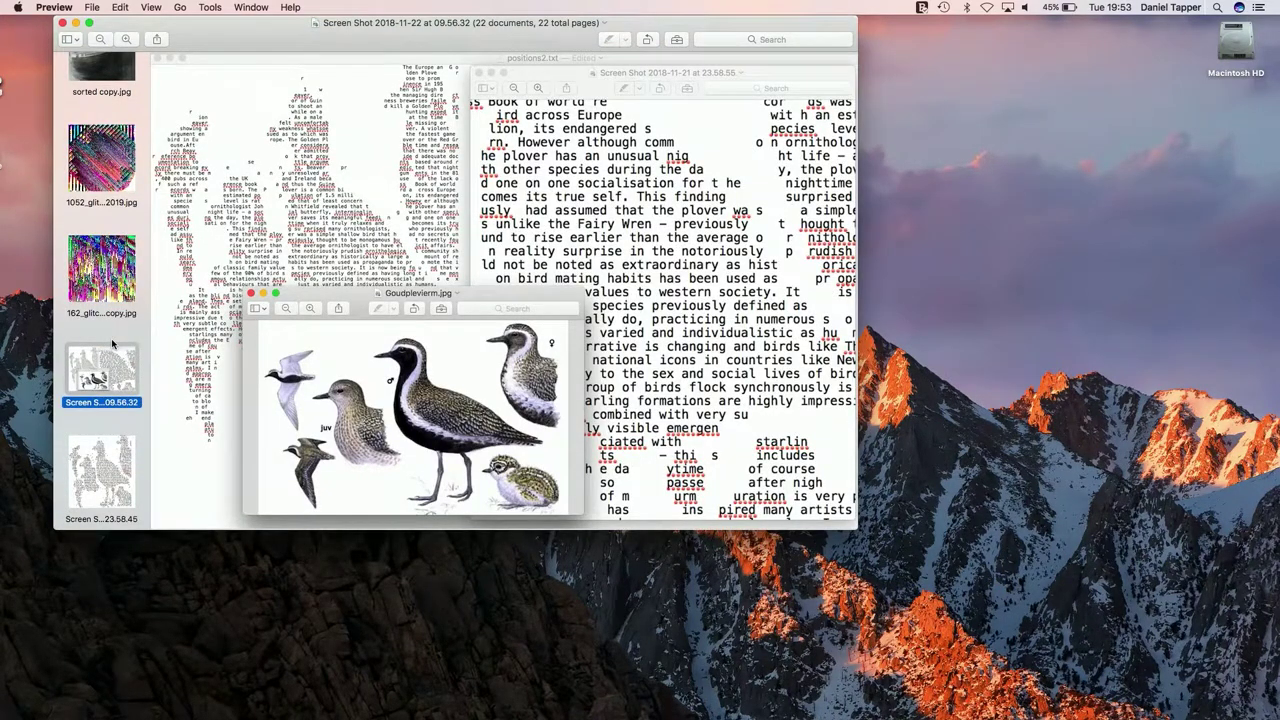
key("Down")
key("Down")
key("Down")
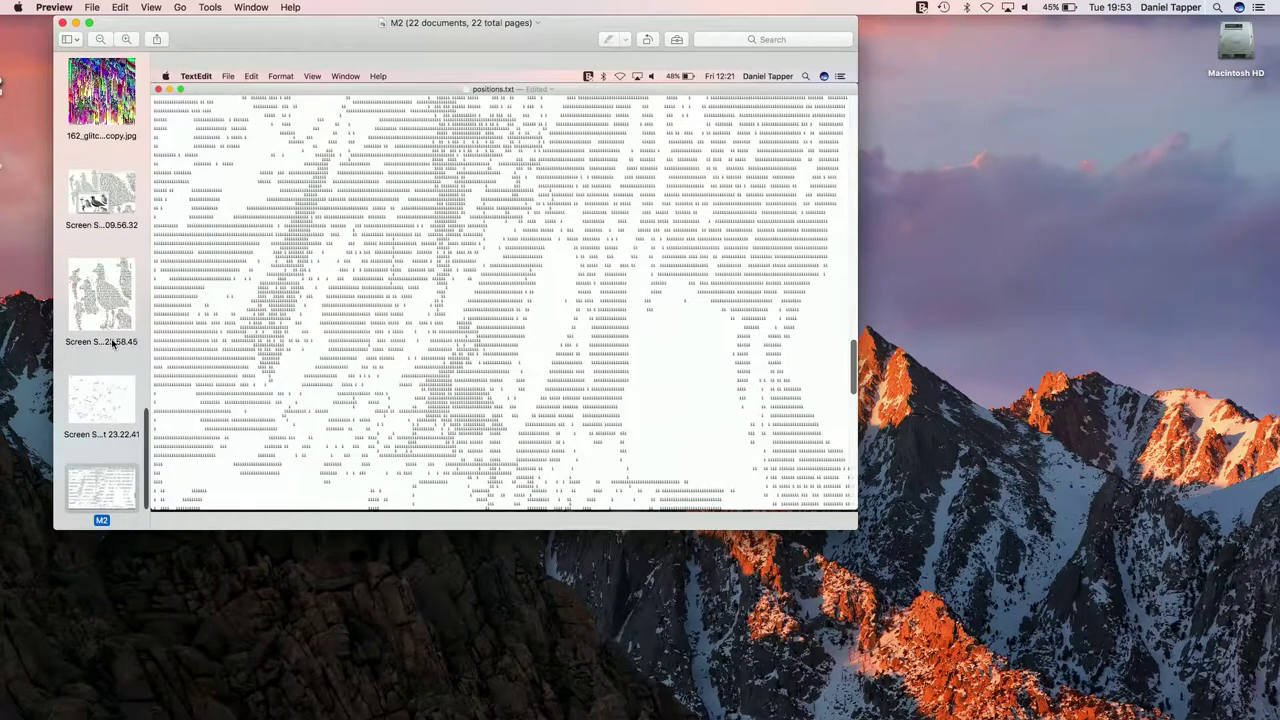
key("Down")
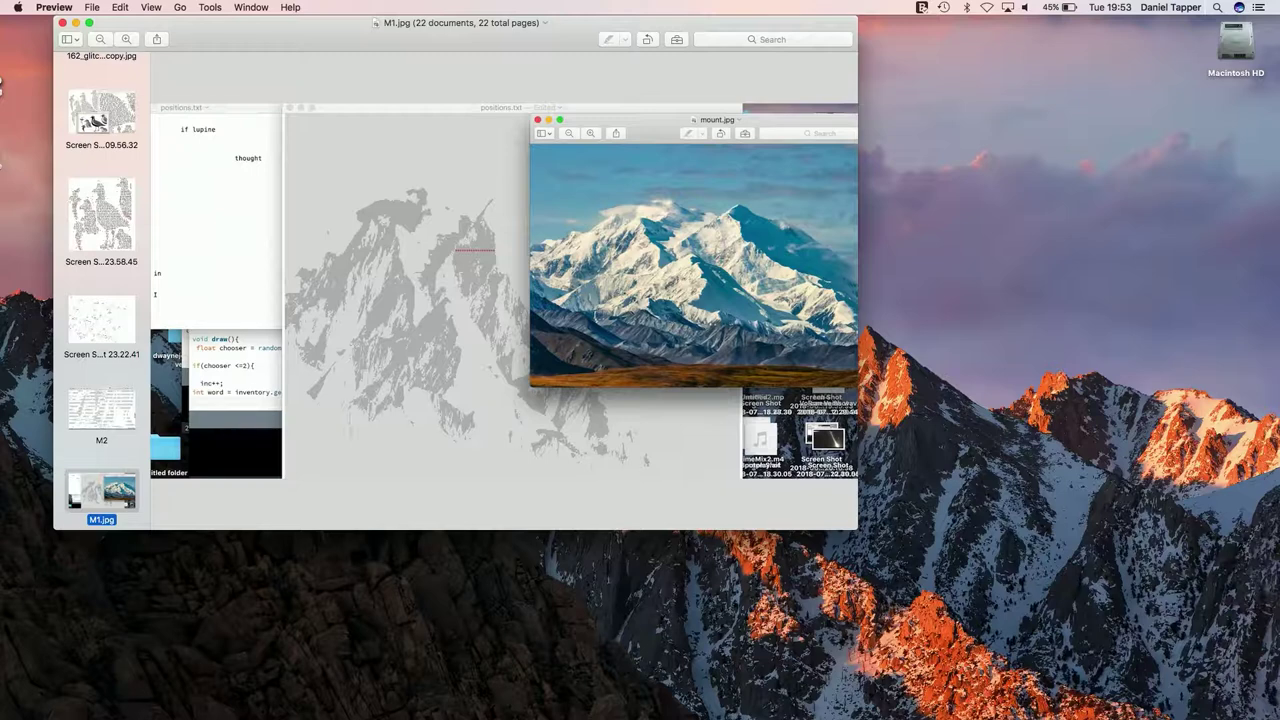
Step: Switch from Preview to Photoshop showing the dotted Scan 5.tiff scan
key("super+Tab")
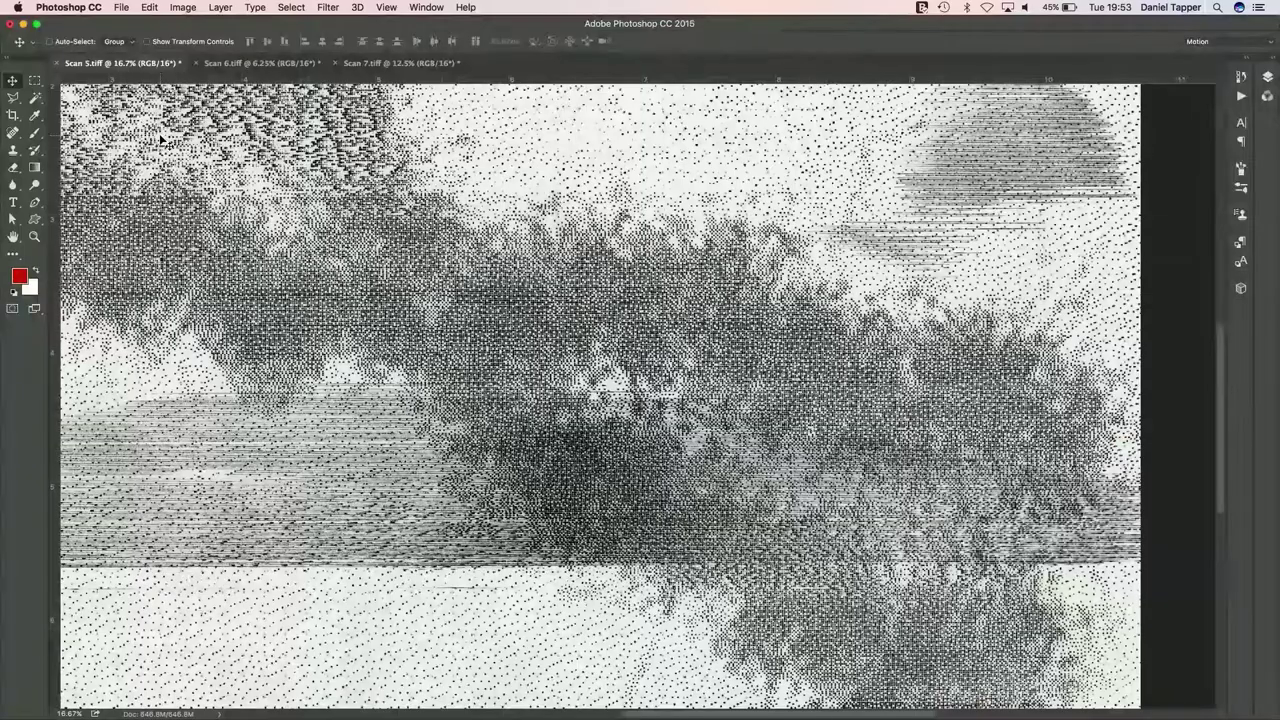
key("super+minus")
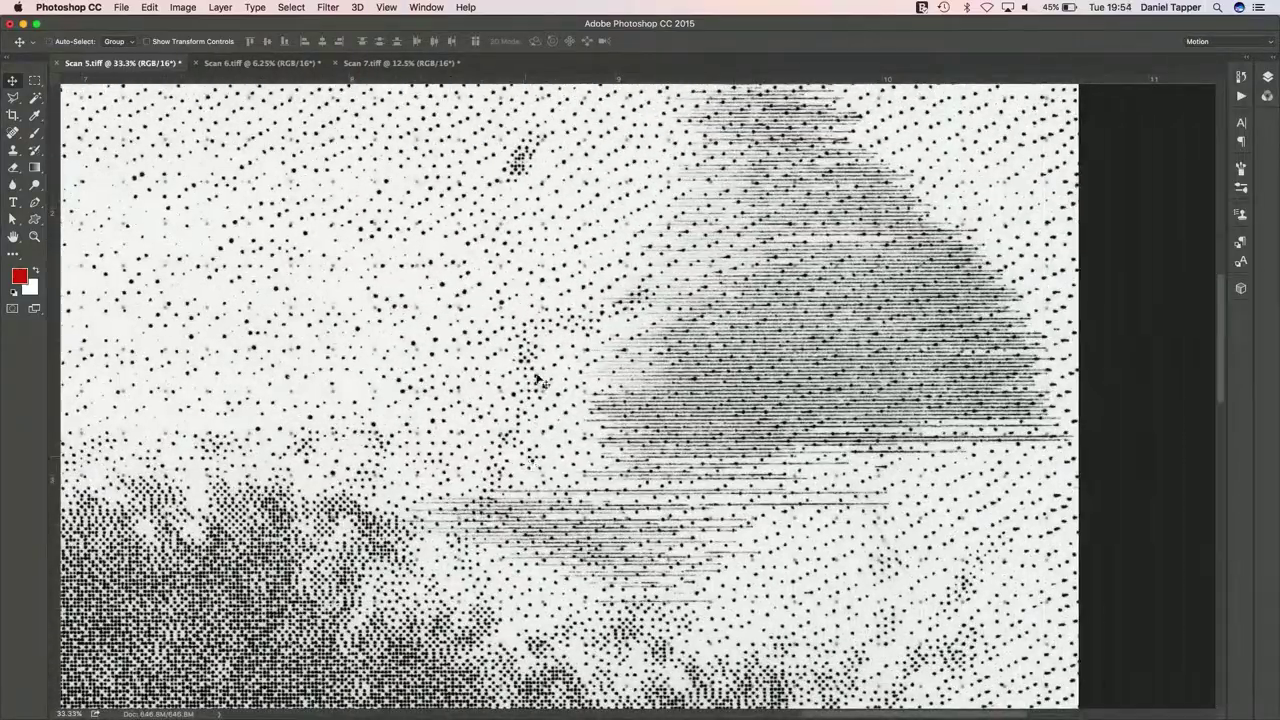
Step: Show Scan 6.tiff and the Scan 7.tiff mushroom-cloud scan, then bring up the window overview
left_click(235, 63)
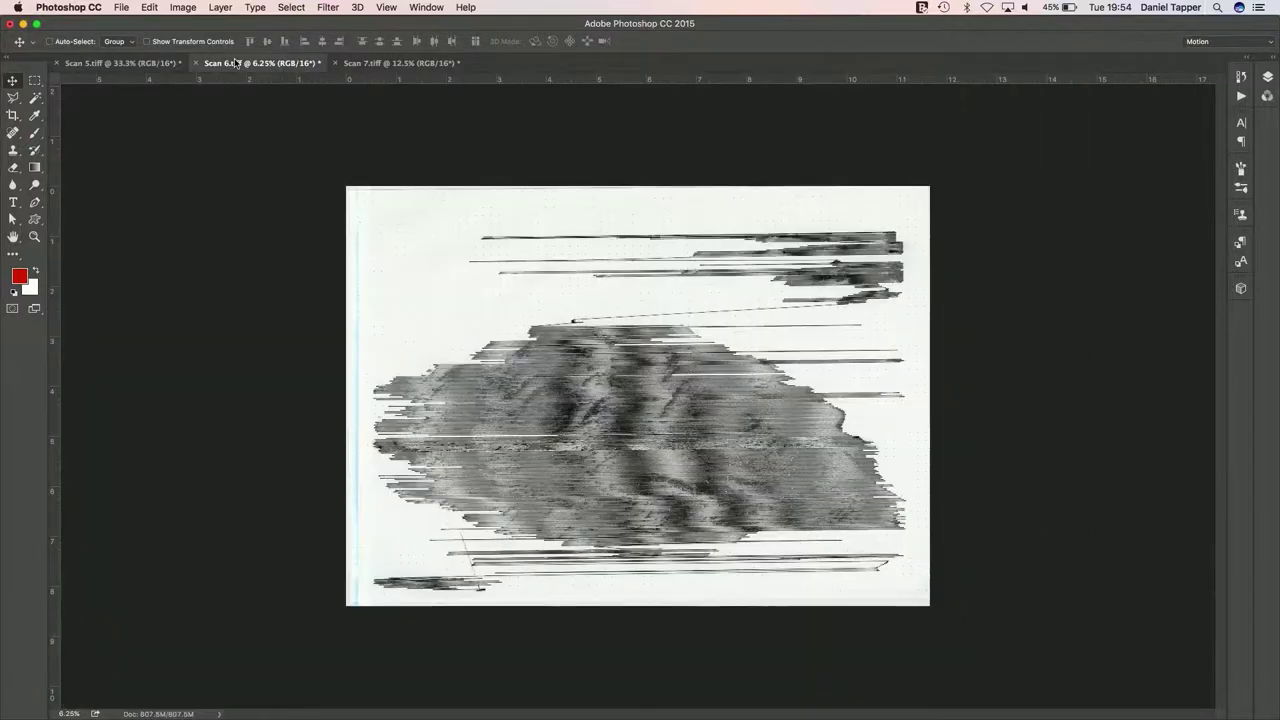
left_click(370, 63)
key("super+equal")
key("super+equal")
key("super+minus")
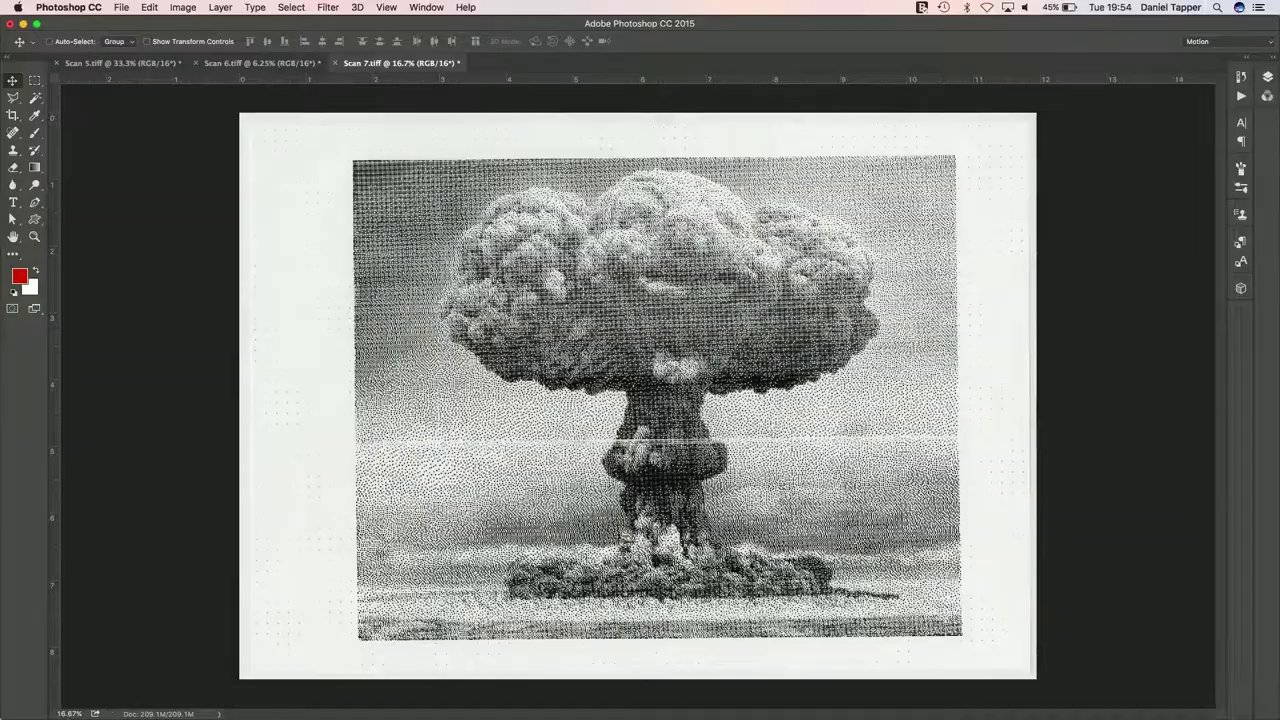
key("ctrl+Up")
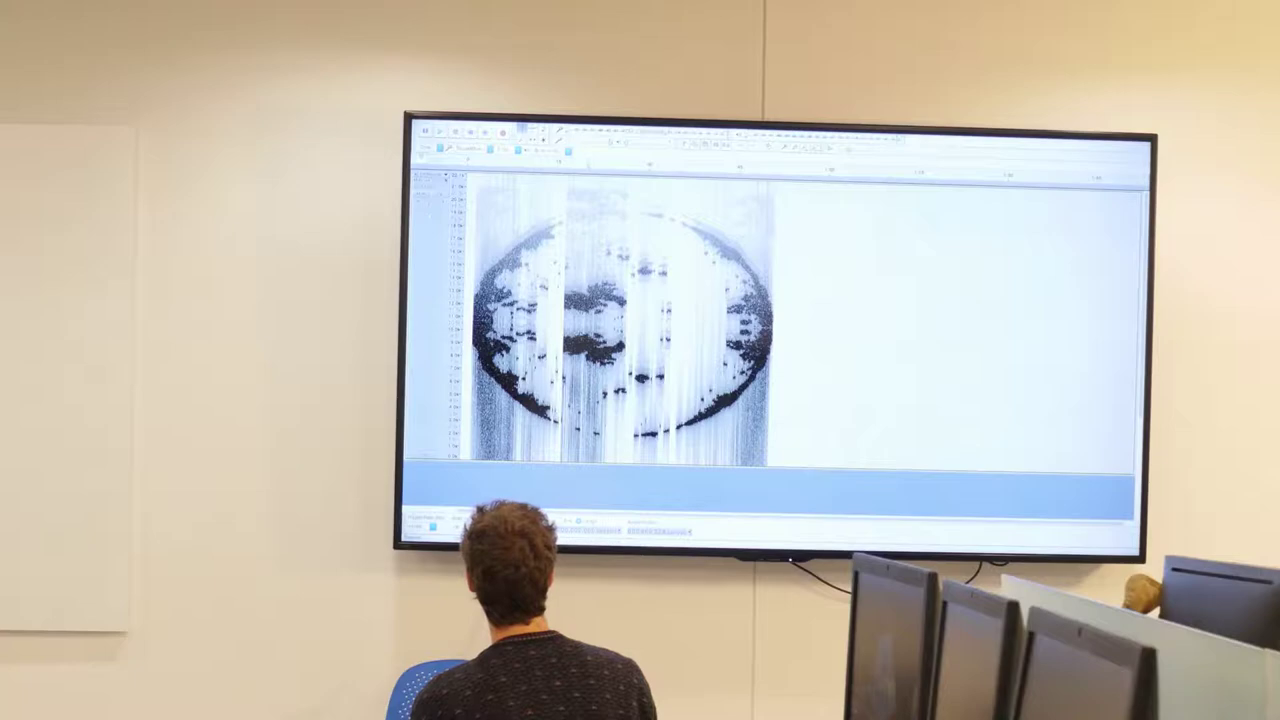
Step: Switch the Audacity track display from Waveform to Spectrogram
left_click(432, 175)
left_click(445, 227)
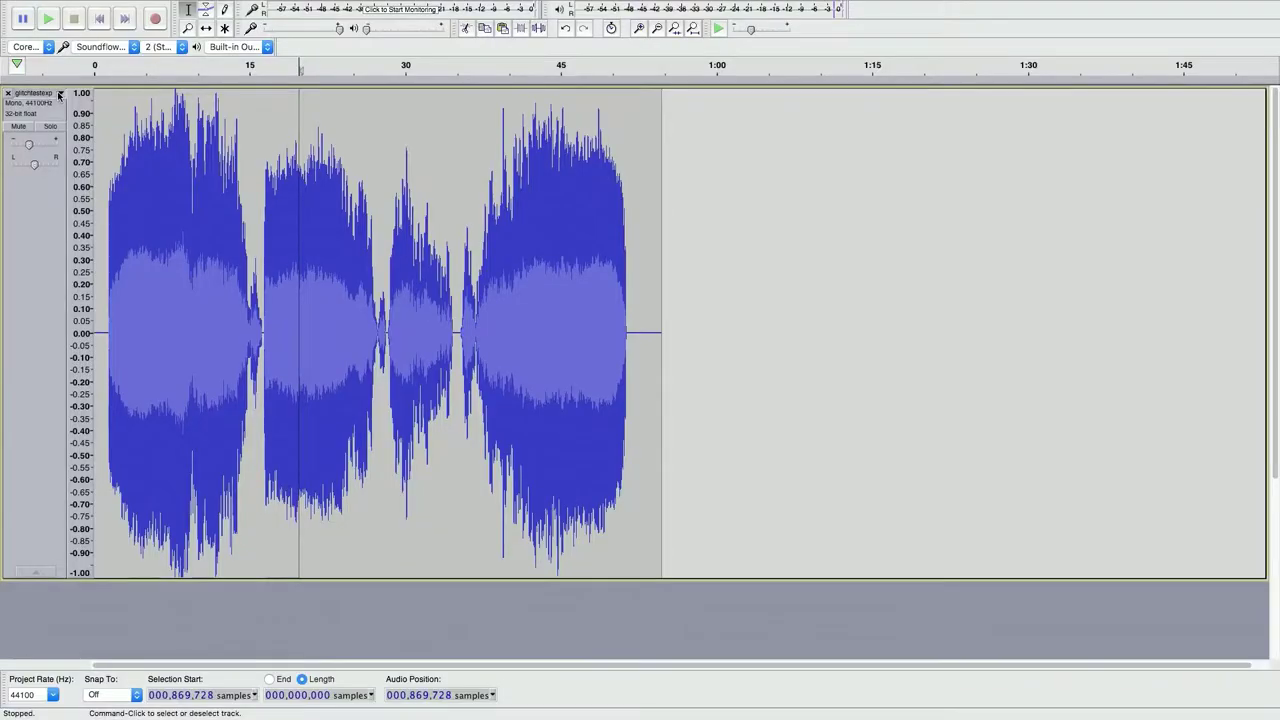
left_click(59, 93)
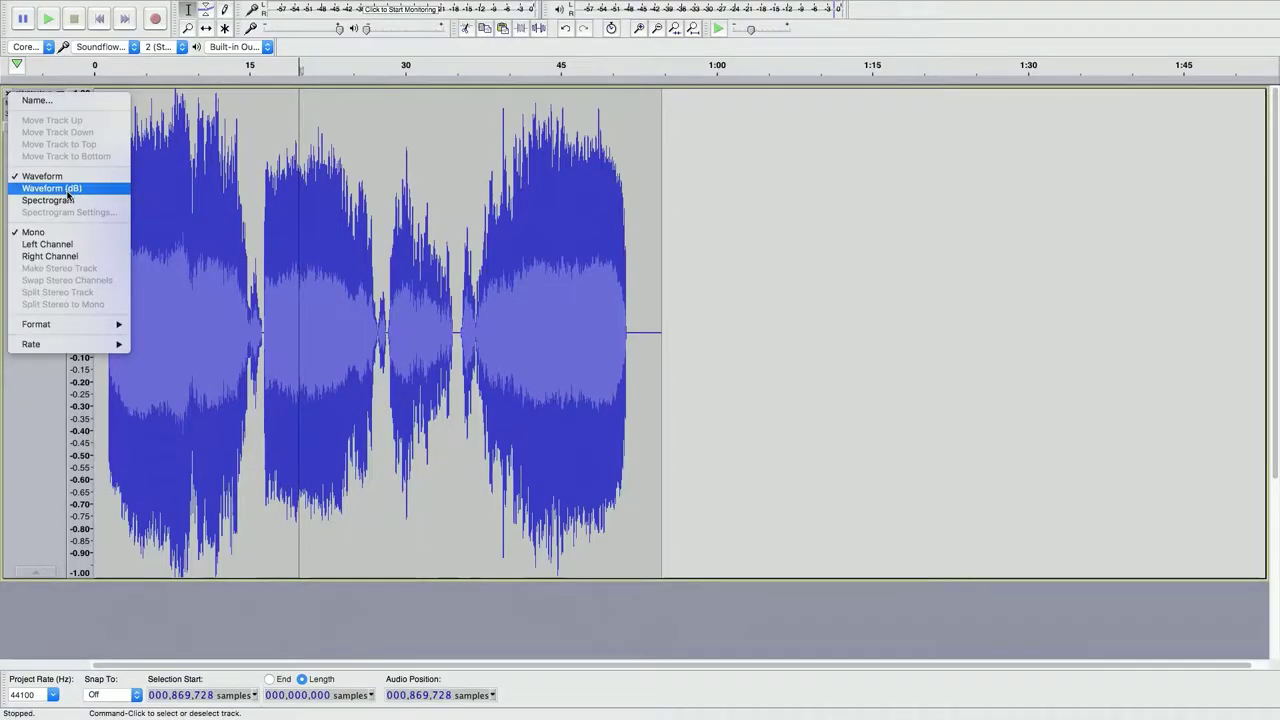
left_click(68, 199)
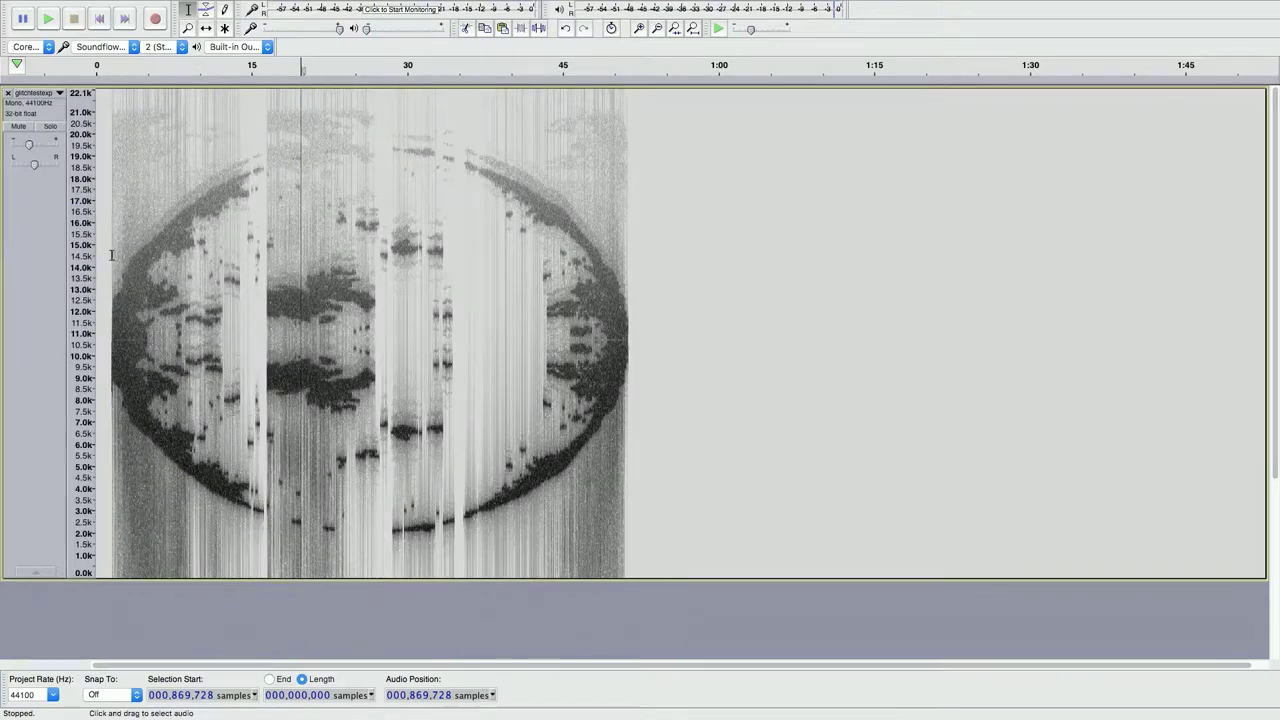
Step: Select audio up to about 46 s, deselect at 55.6 s, and move main2.pd left
left_click_drag(110, 252, 149, 252)
left_click_drag(314, 316, 576, 330)
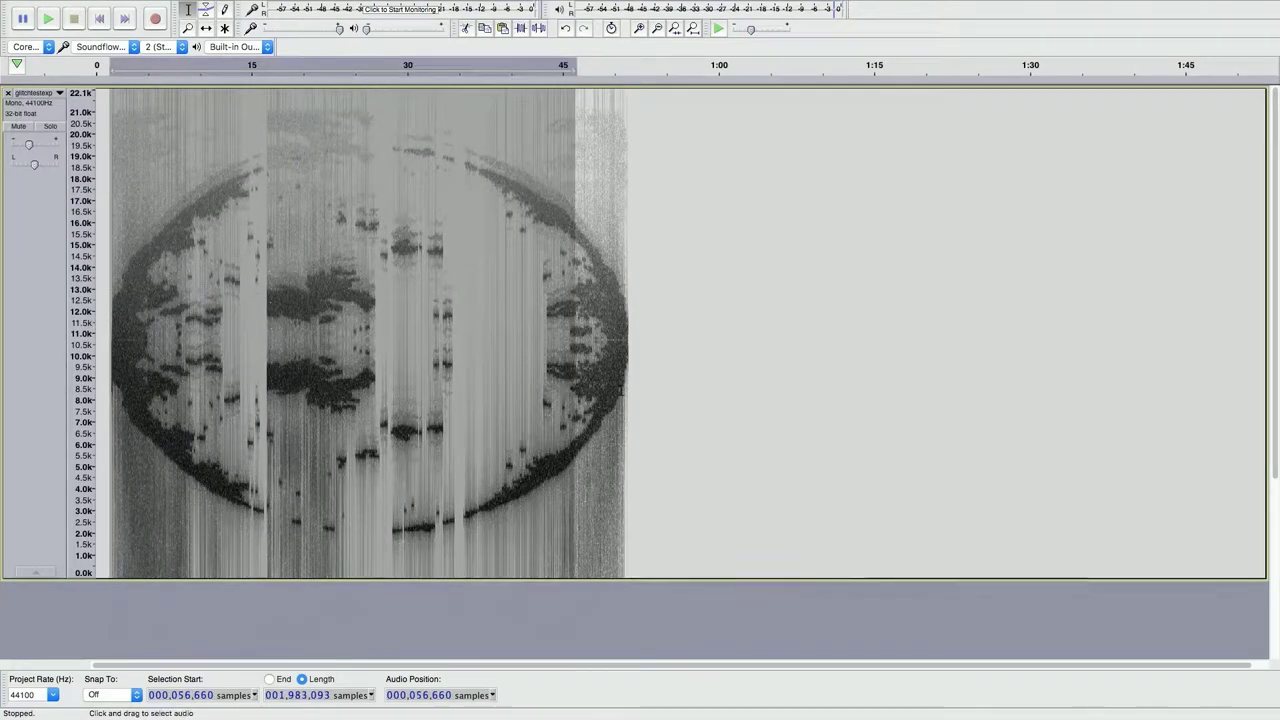
left_click(670, 385)
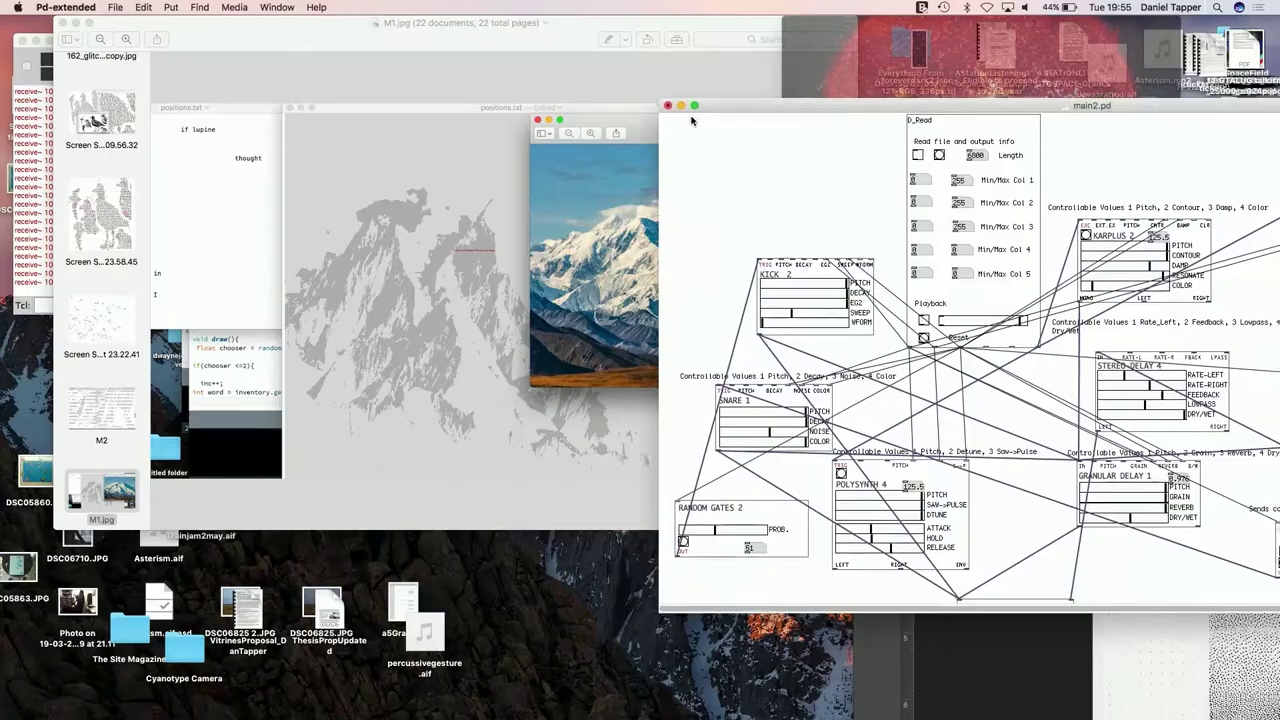
left_click_drag(691, 120, 170, 152)
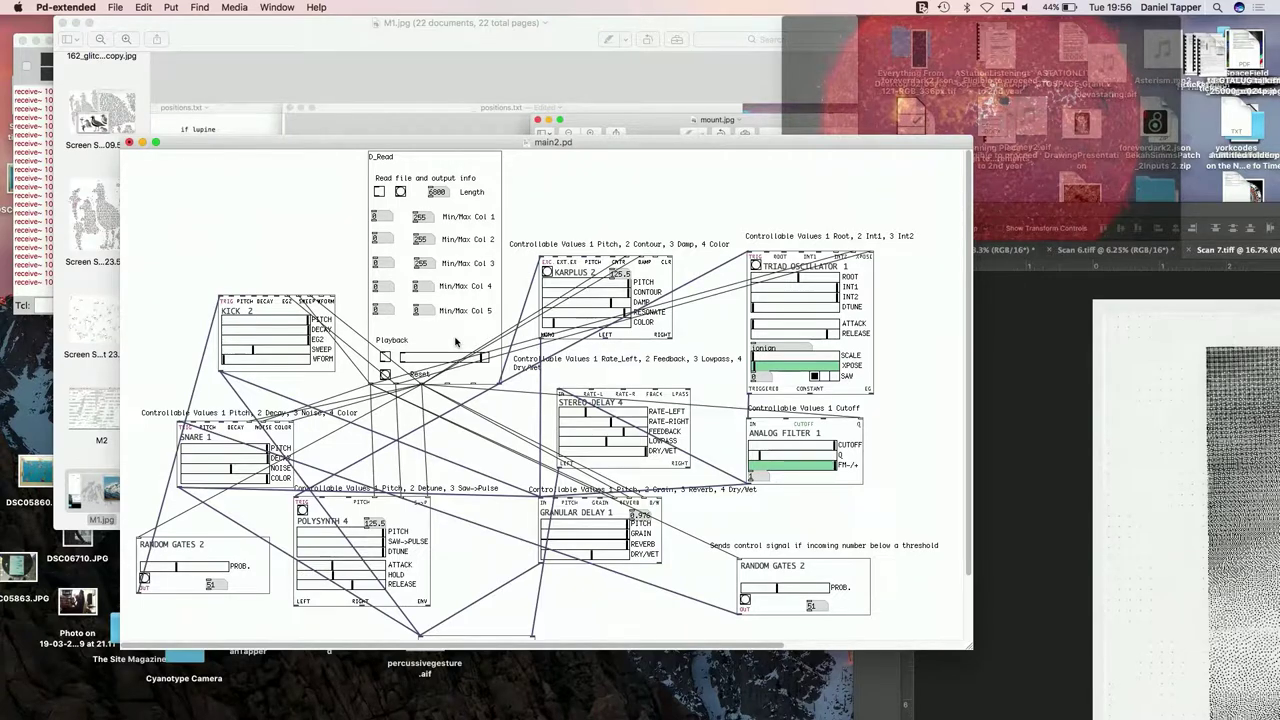
scroll(455, 342, "down", 2)
scroll(489, 249, "up", 2)
Step: Bring the HeliosFMCOpening.mp4 video forward, centre it, jump to 06:21 and enlarge it
left_click(847, 50)
left_click_drag(870, 32, 427, 52)
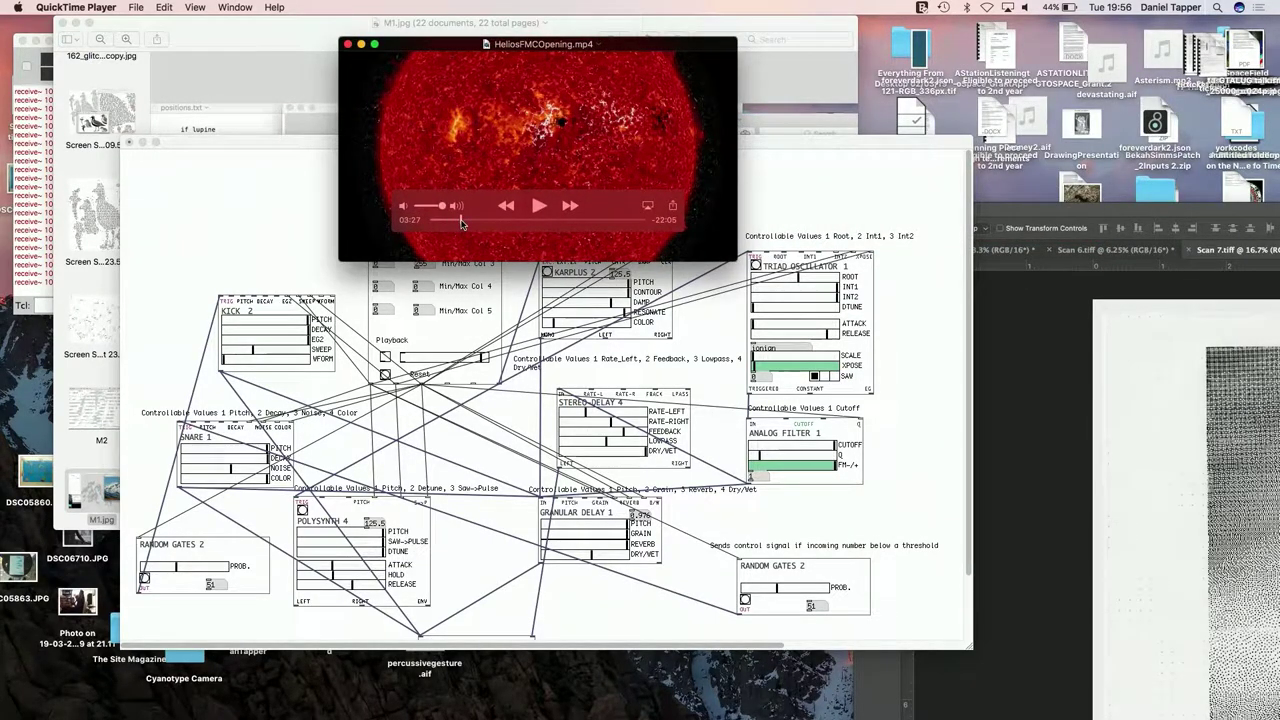
left_click_drag(461, 223, 486, 224)
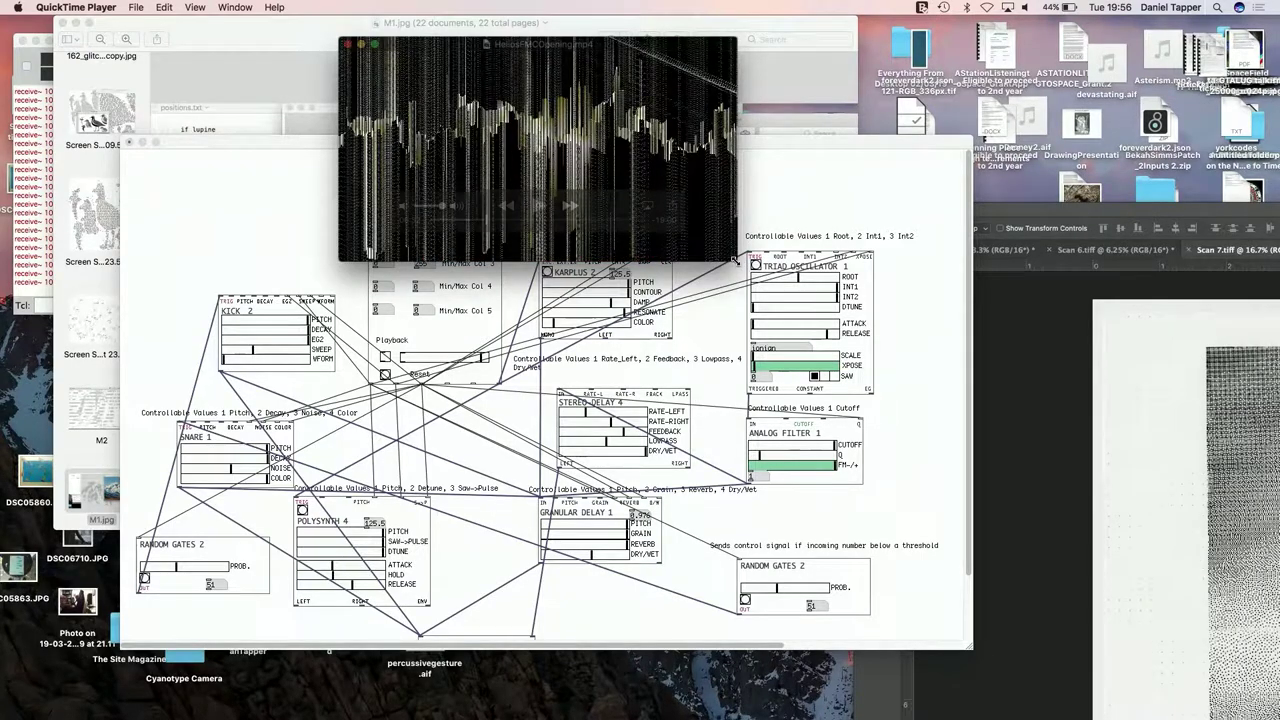
left_click_drag(735, 258, 1068, 448)
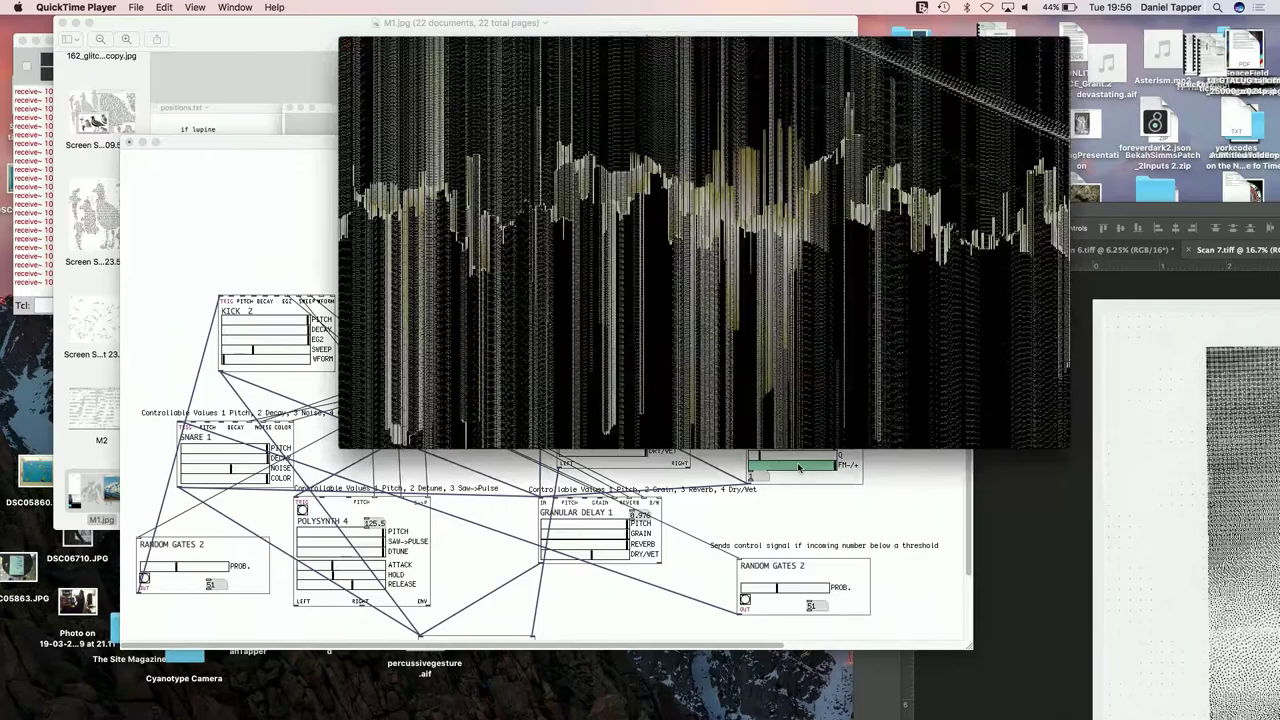
Step: Scrub the video ahead through 07:18 to 11:36, then bring main2.pd back in front
mouse_move(685, 388)
left_click_drag(655, 377, 688, 380)
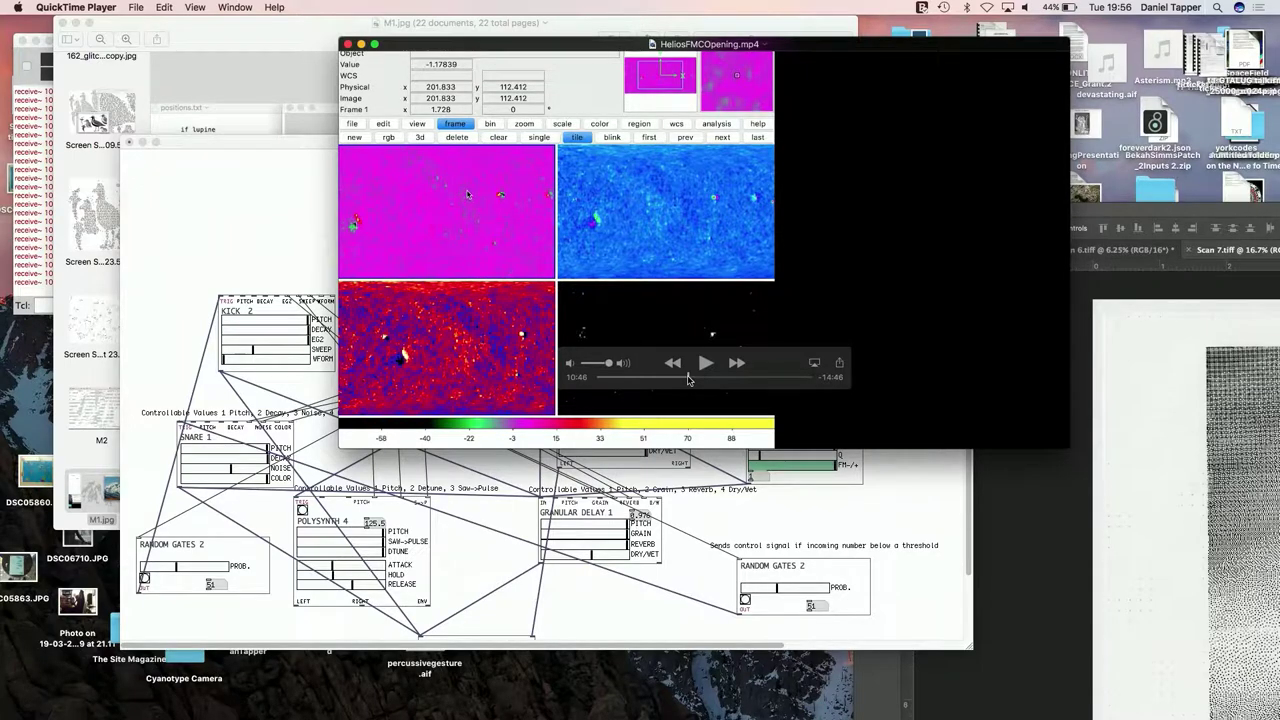
left_click_drag(688, 380, 810, 385)
left_click(765, 519)
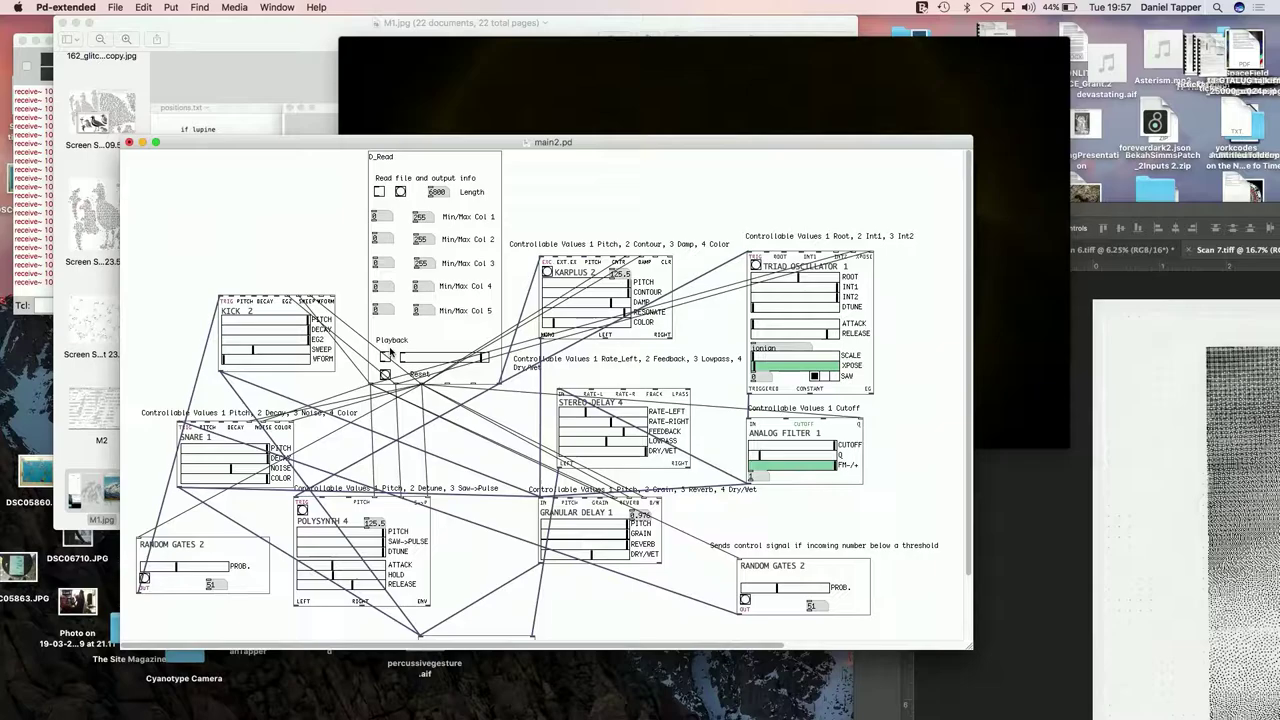
Step: Switch to Preview and show PlasmaDetectors.jpg, then return main2.pd to the front
key("XF86AudioRaiseVolume")
key("XF86AudioRaiseVolume")
key("F3")
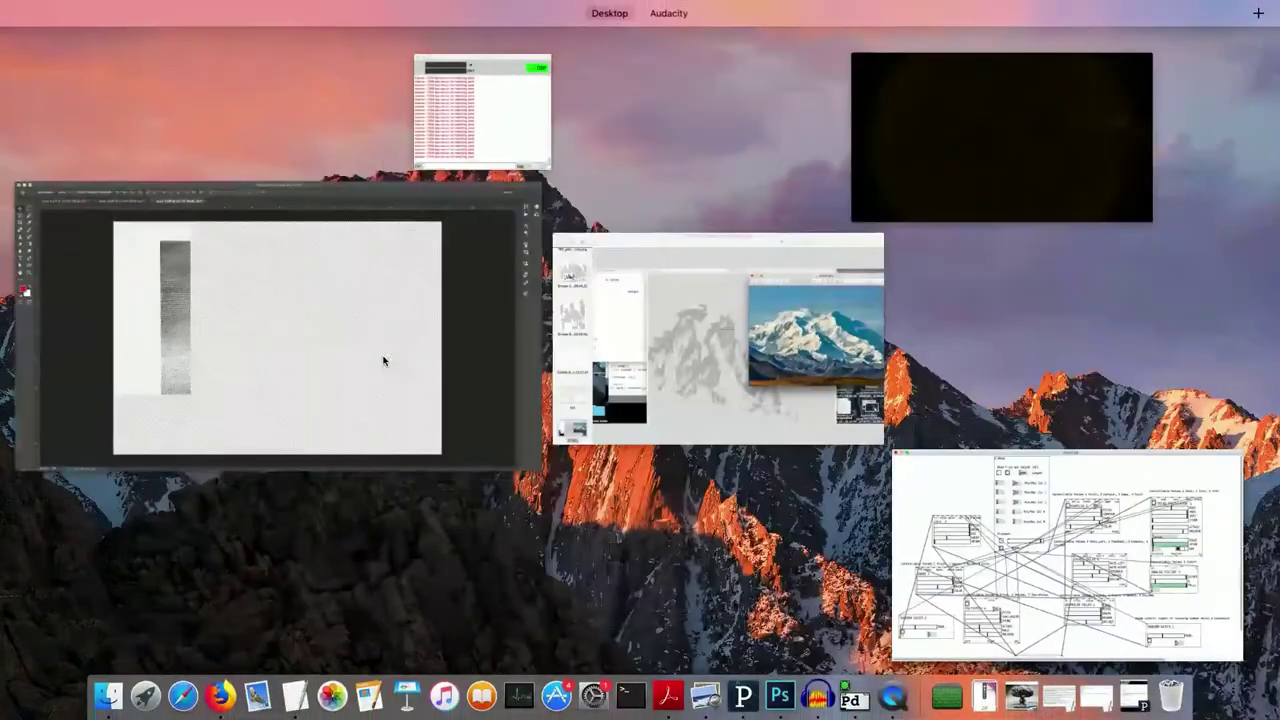
left_click(580, 320)
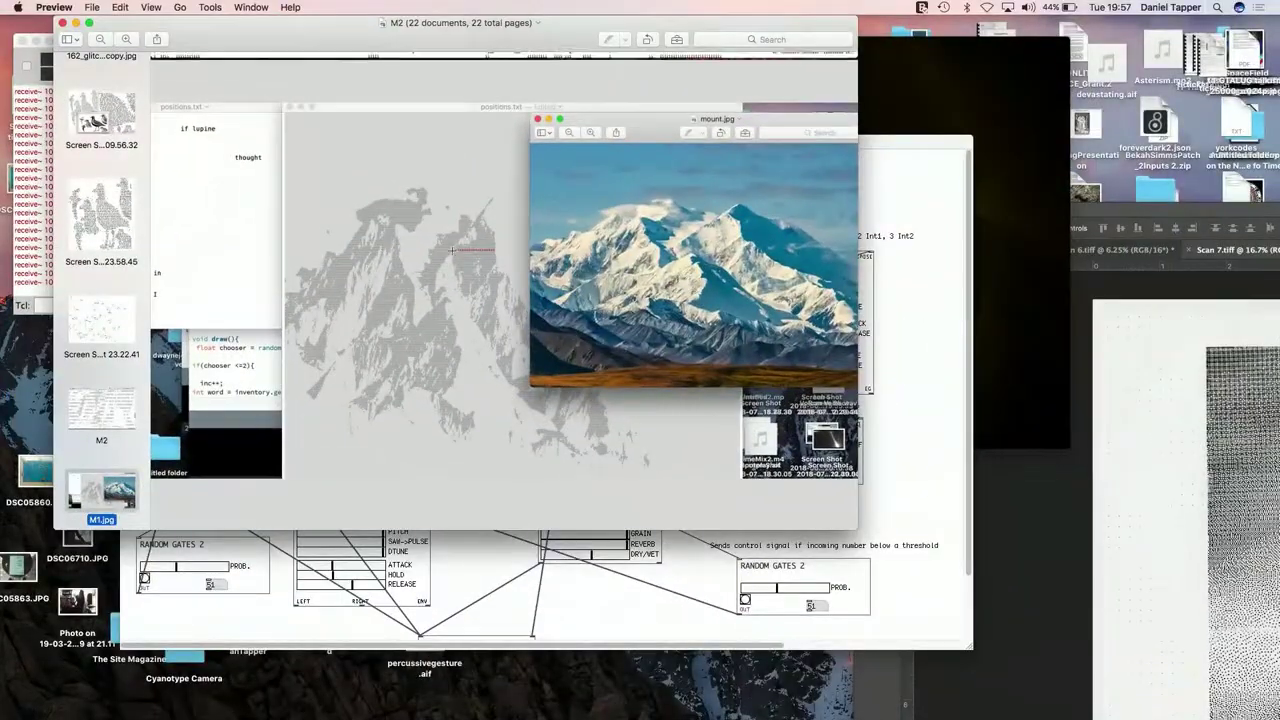
scroll(139, 162, "up", 5)
scroll(139, 162, "up", 10)
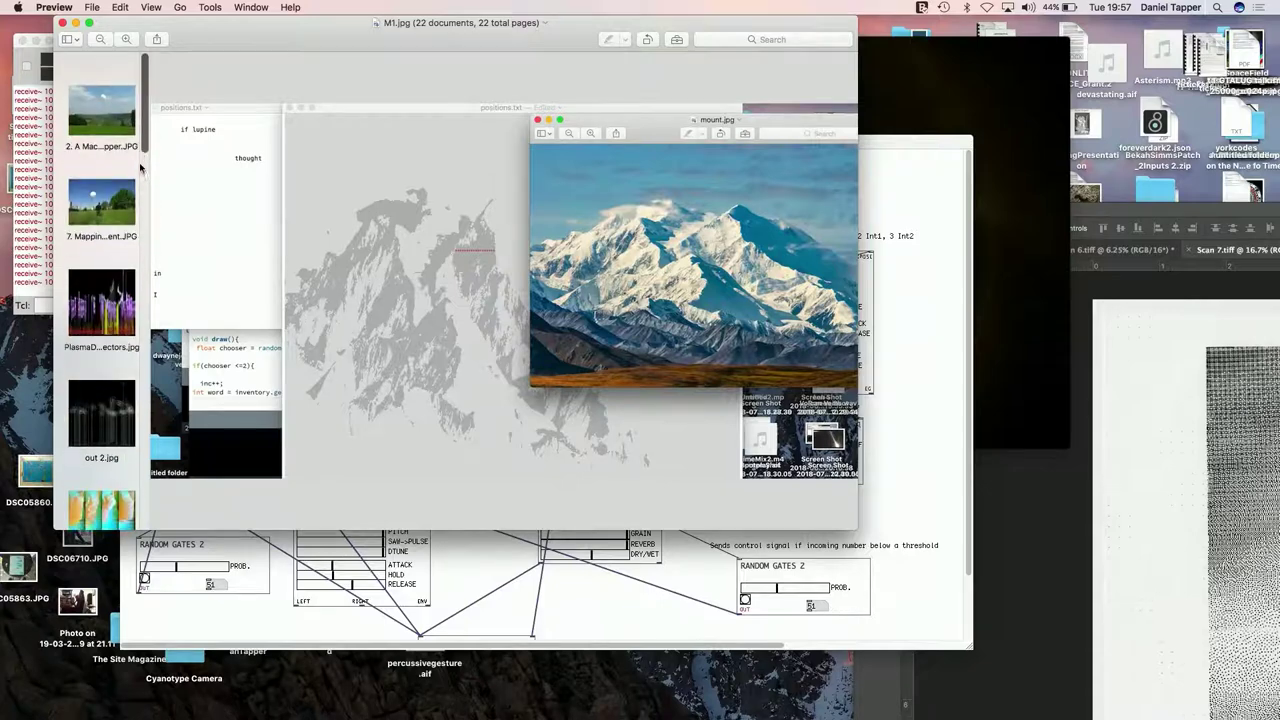
left_click(103, 271)
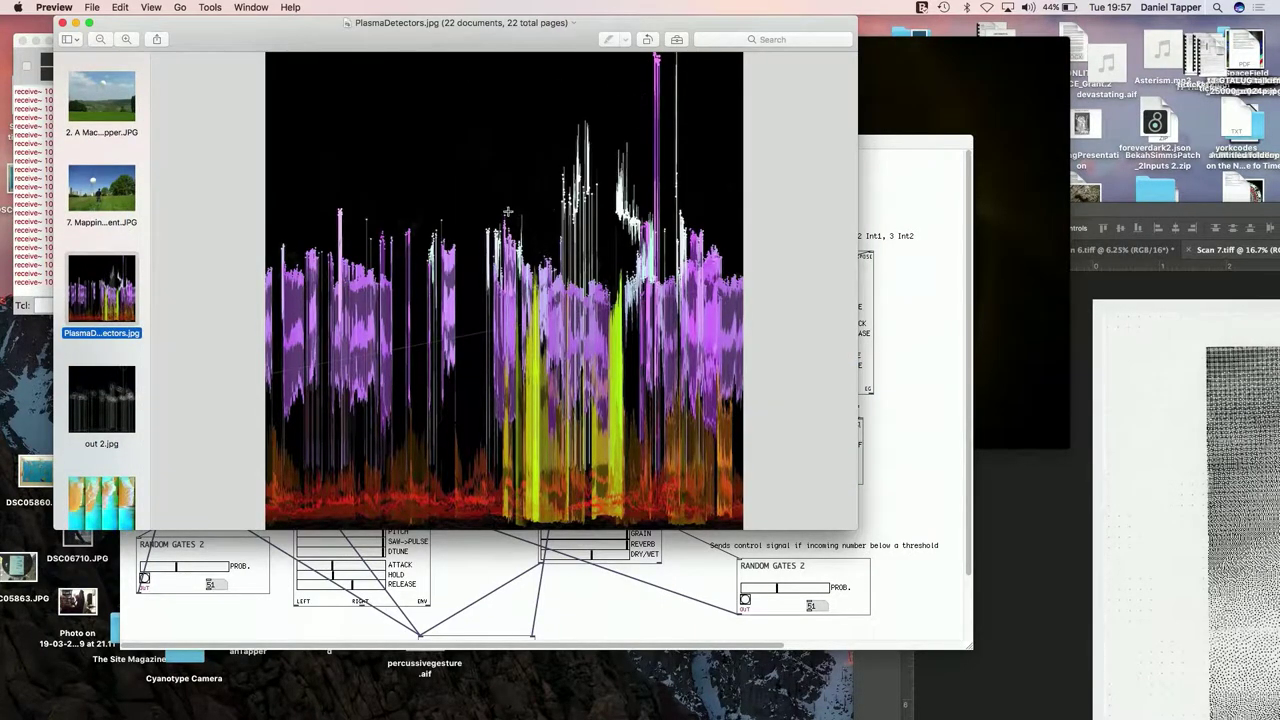
left_click(603, 599)
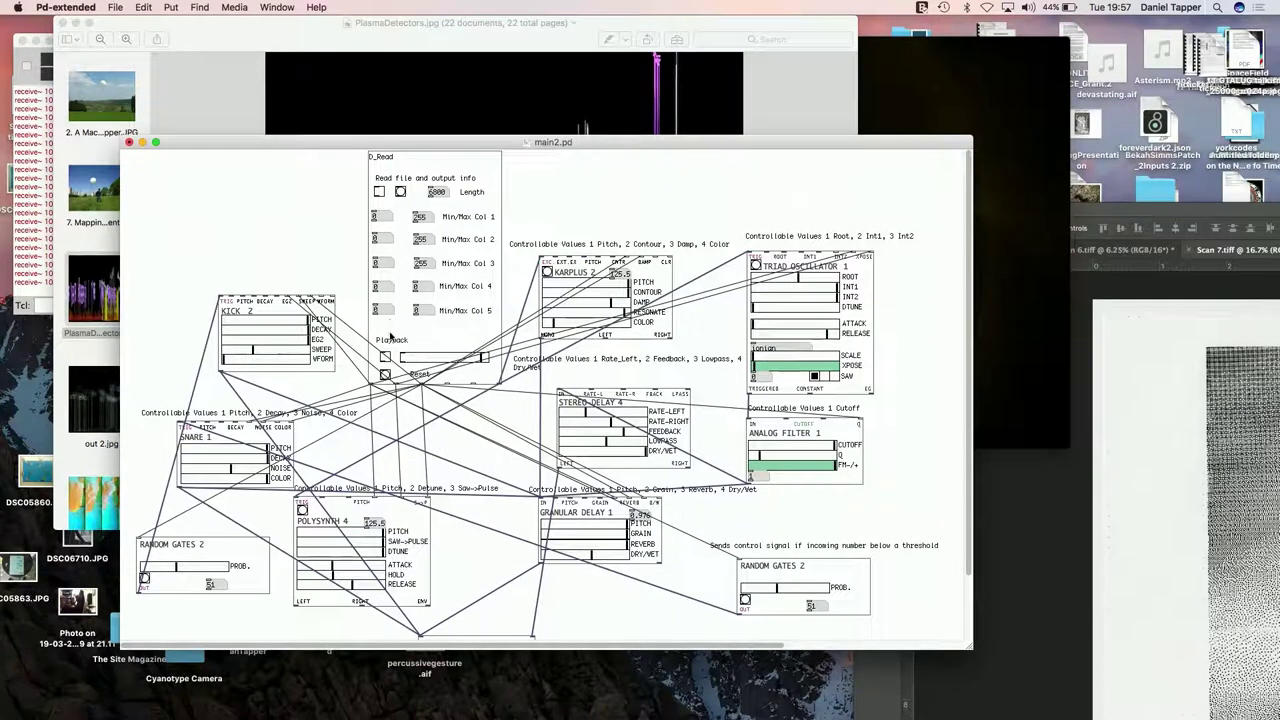
Step: Route the computer's sound output to EZCAP28X and raise the system volume
key("XF86AudioRaiseVolume")
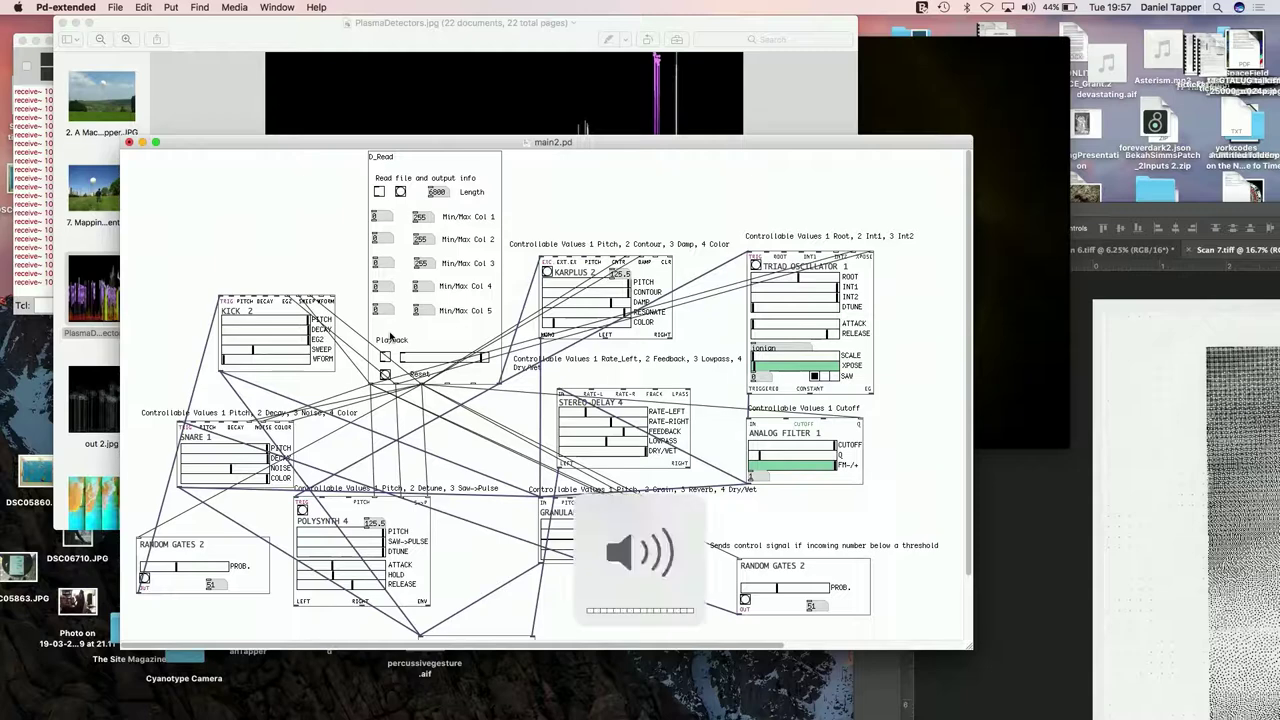
left_click(1024, 9)
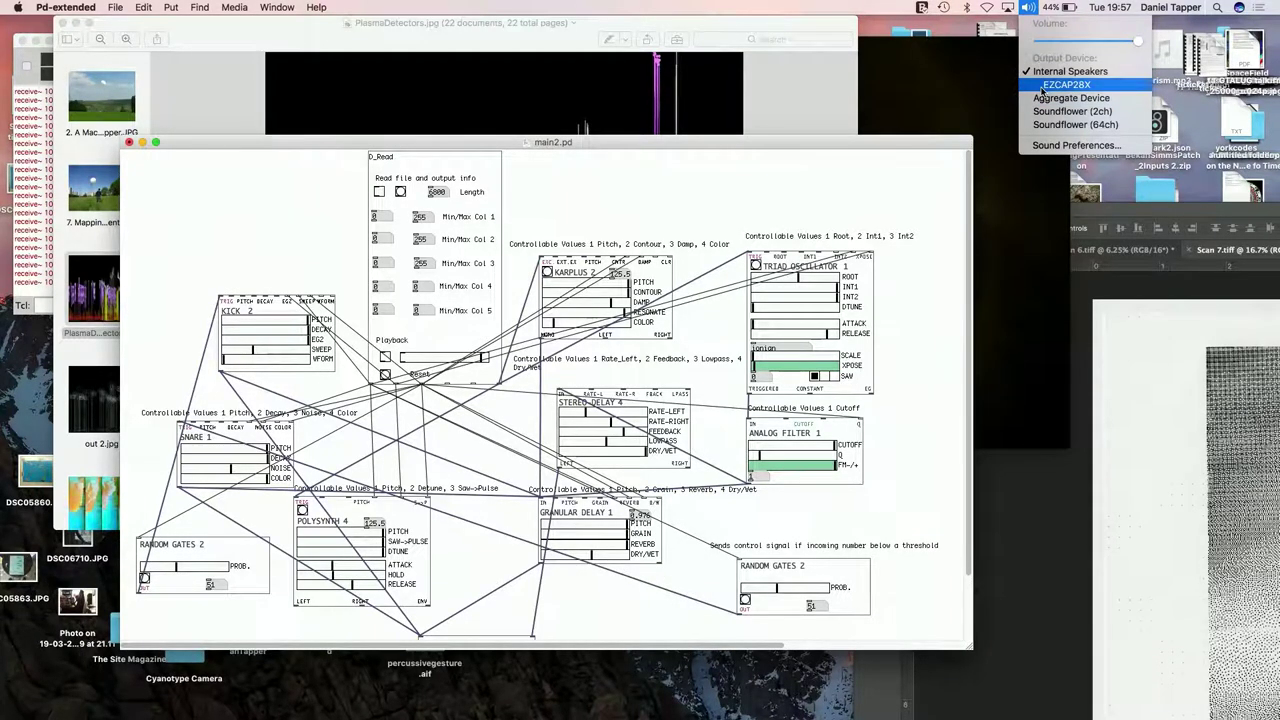
left_click(1041, 90)
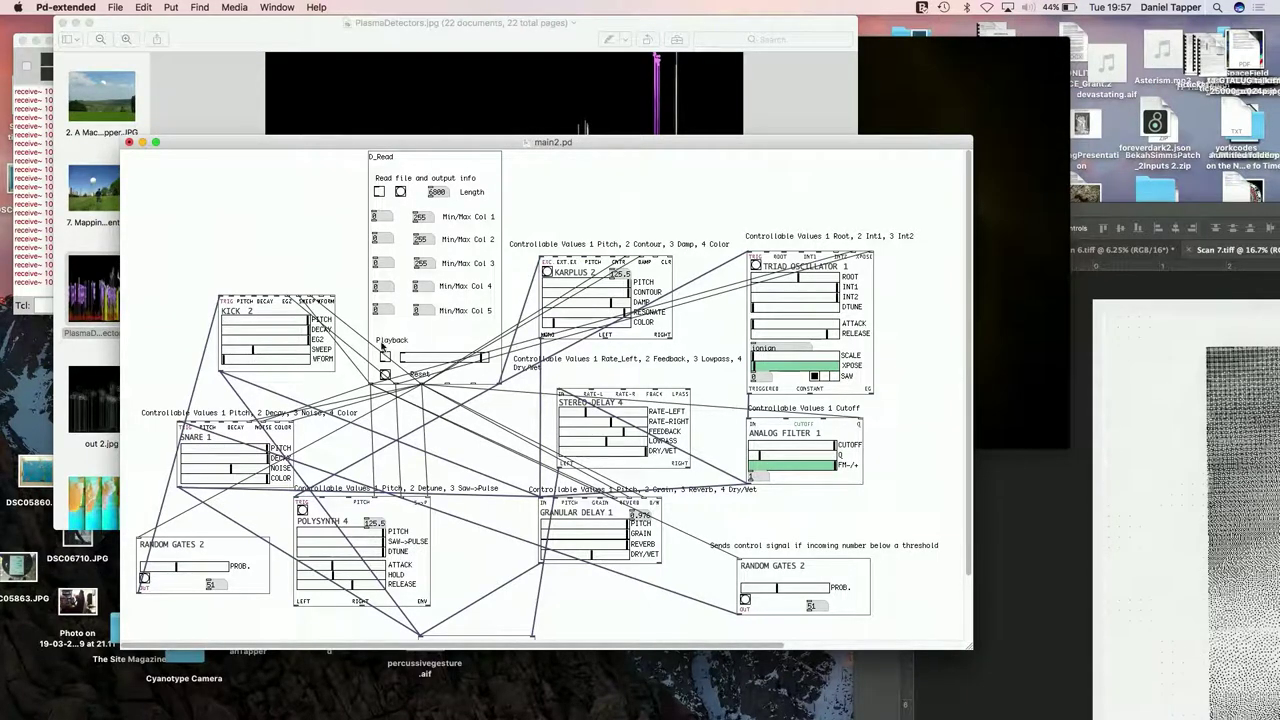
key("XF86AudioRaiseVolume")
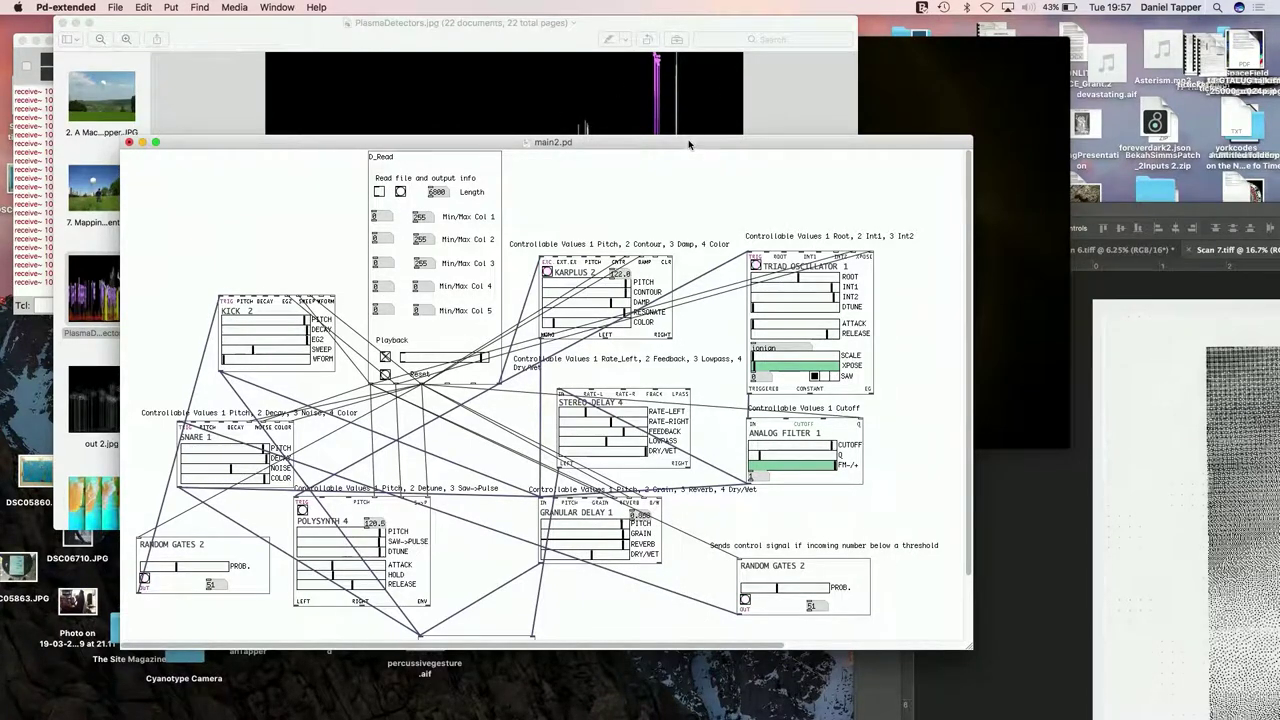
left_click(234, 7)
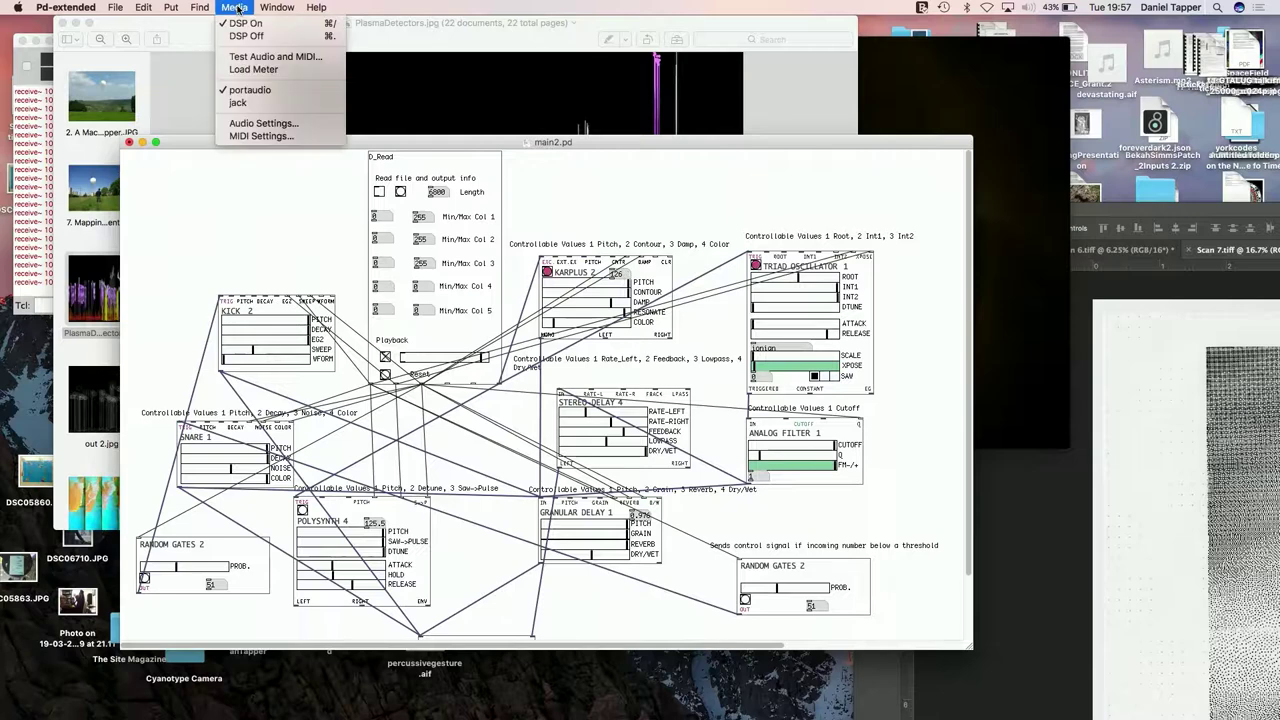
Step: Open Pd's Audio Settings beside the patch and apply Aggregate Device as the output
left_click(263, 123)
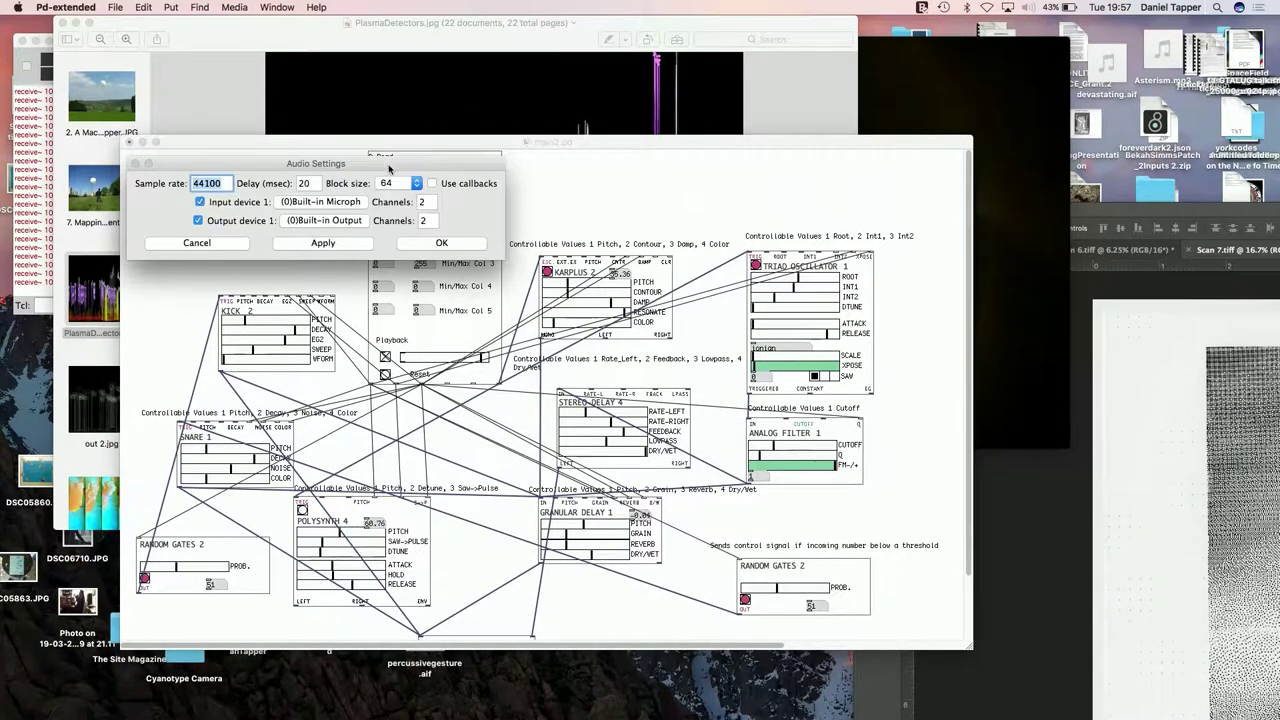
left_click_drag(406, 156, 674, 59)
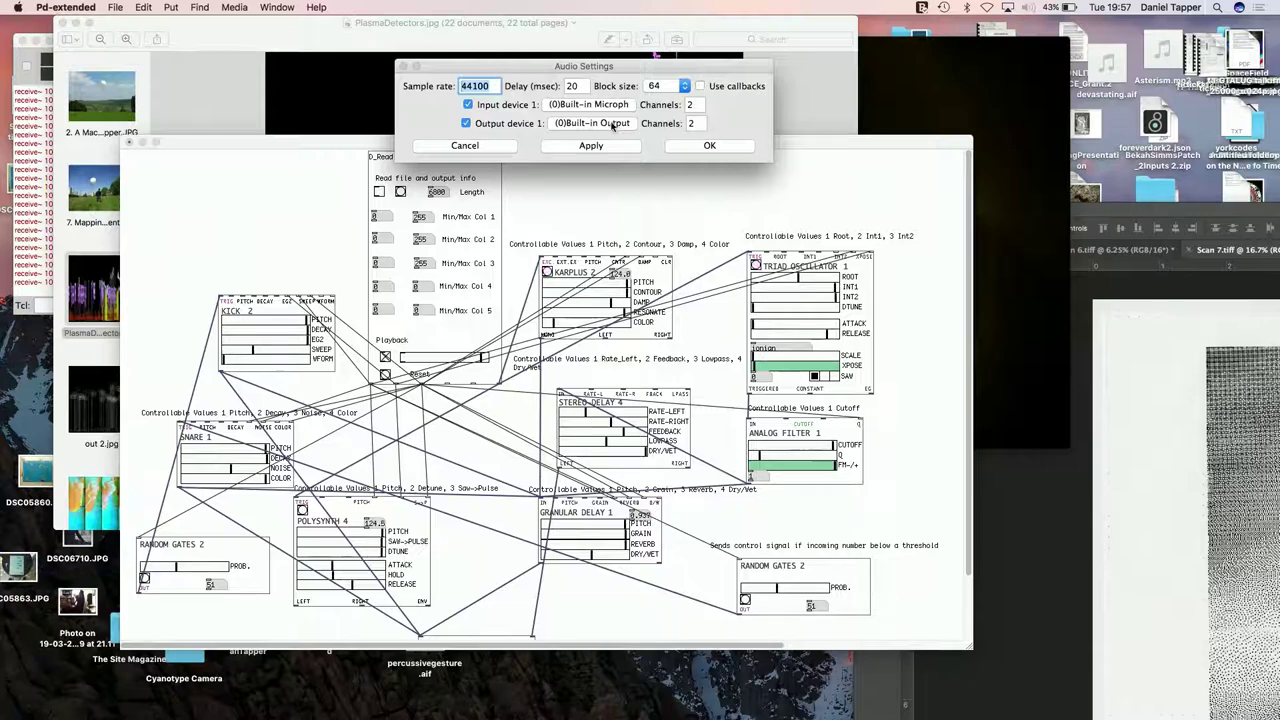
left_click(611, 126)
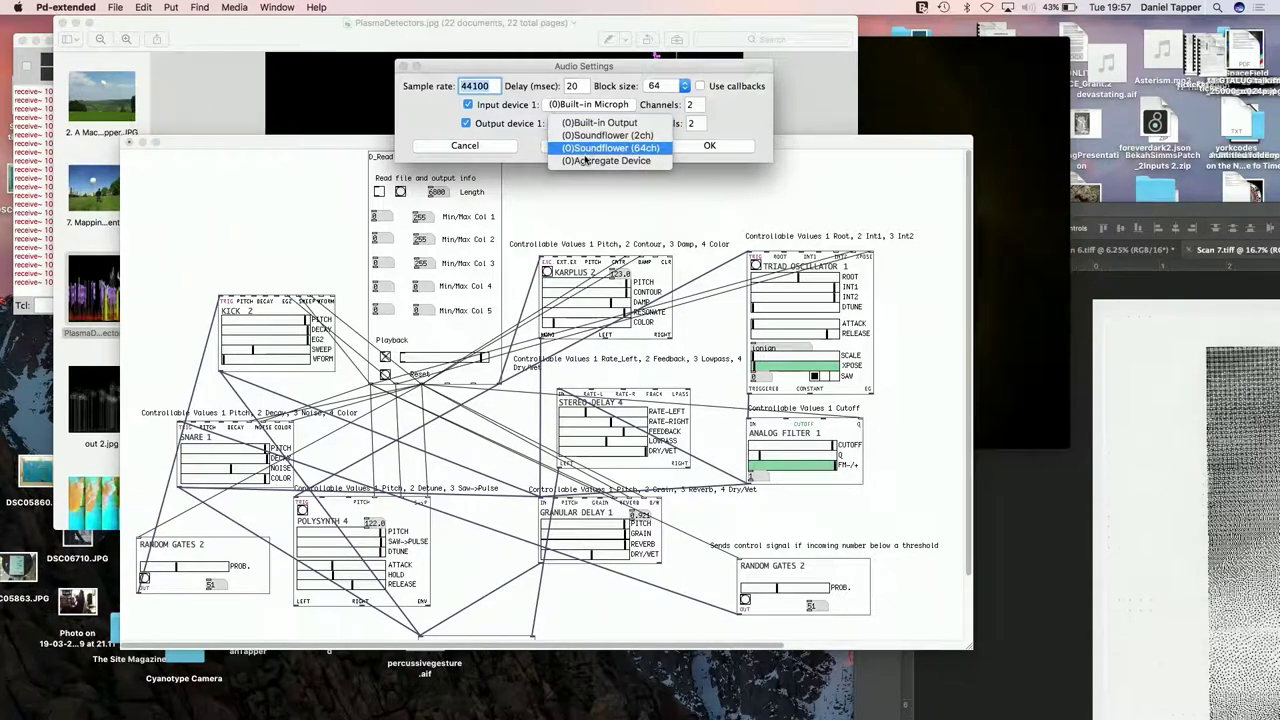
left_click(586, 161)
left_click(588, 146)
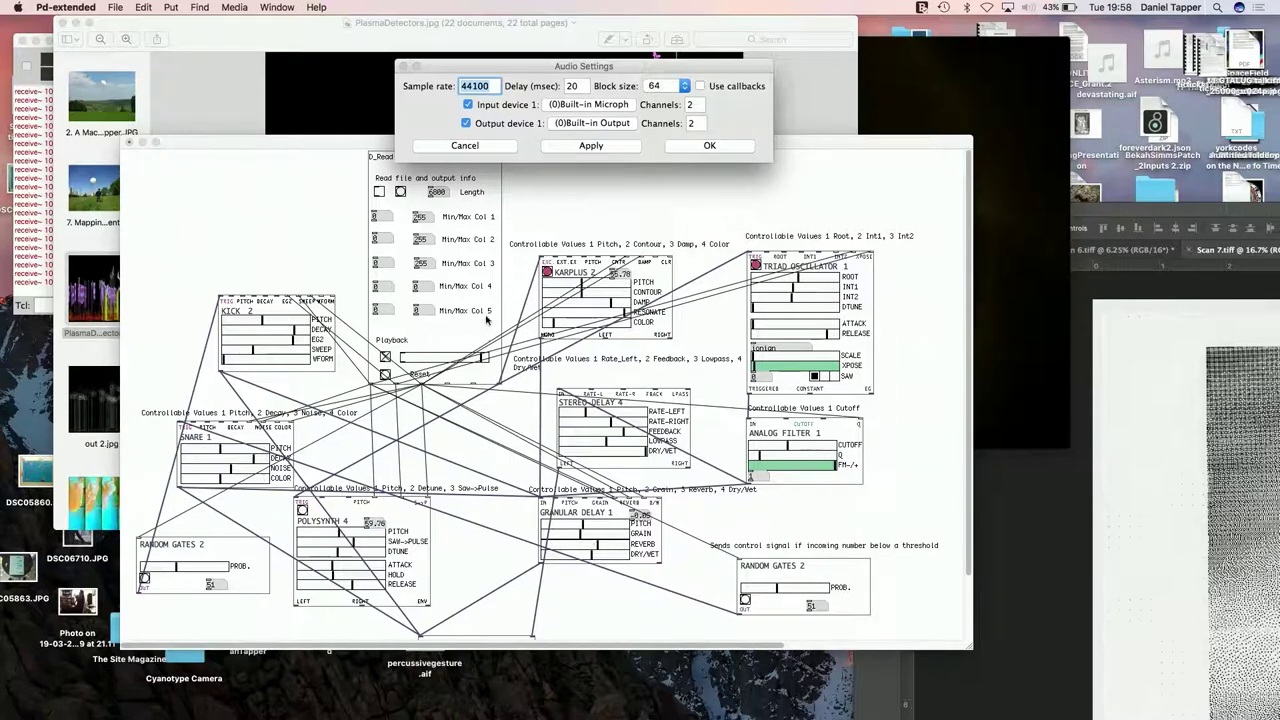
Step: Drag the patch's playback position further through the data, rechecking the audio settings
left_click(484, 358)
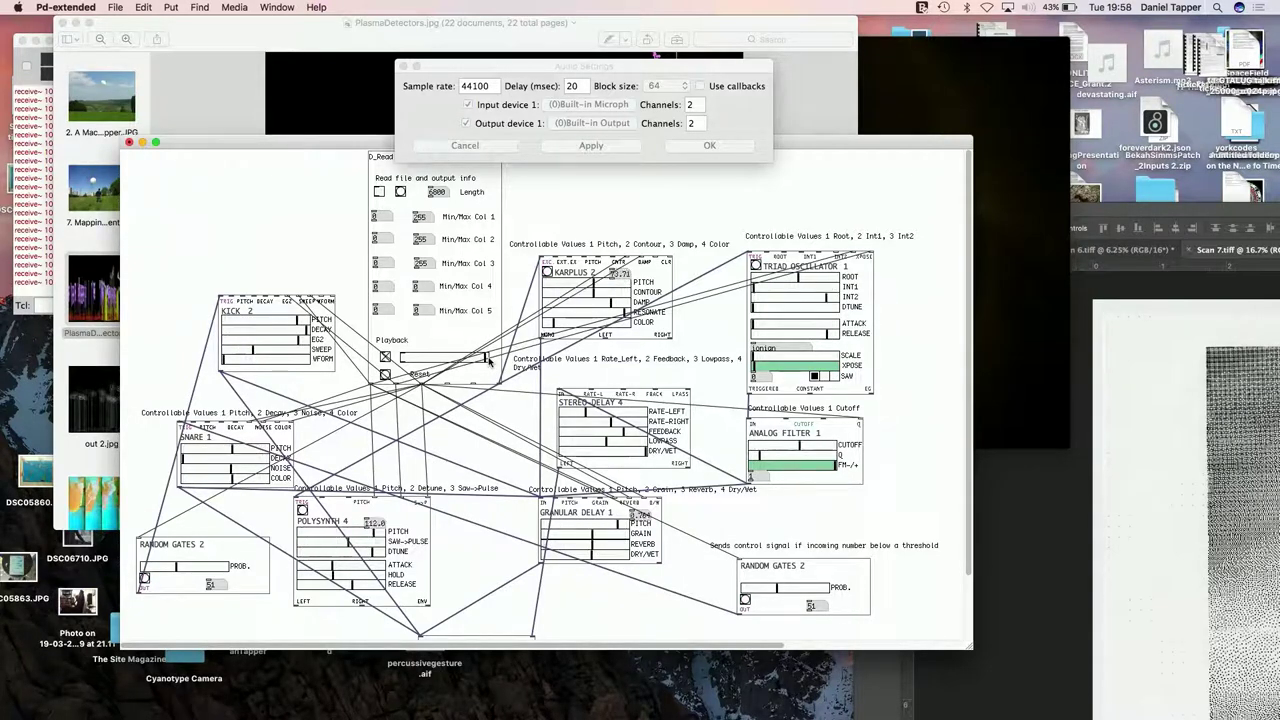
key("XF86AudioRaiseVolume")
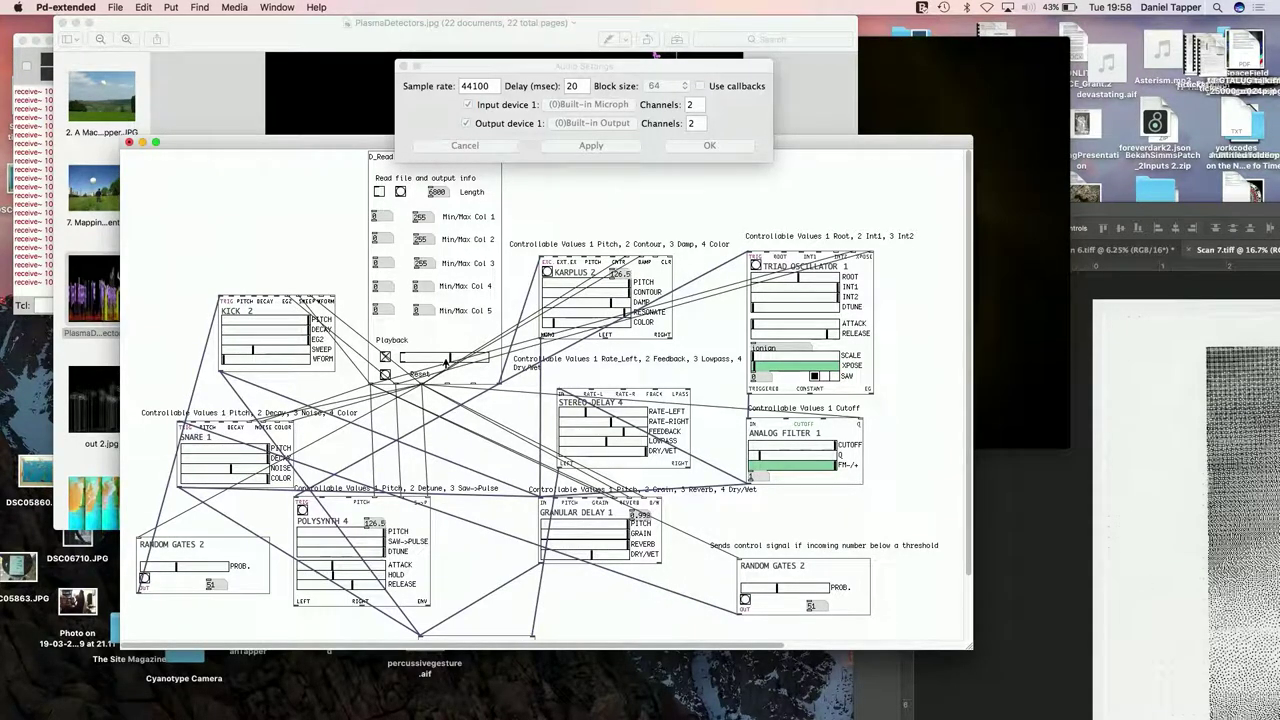
left_click_drag(447, 362, 462, 362)
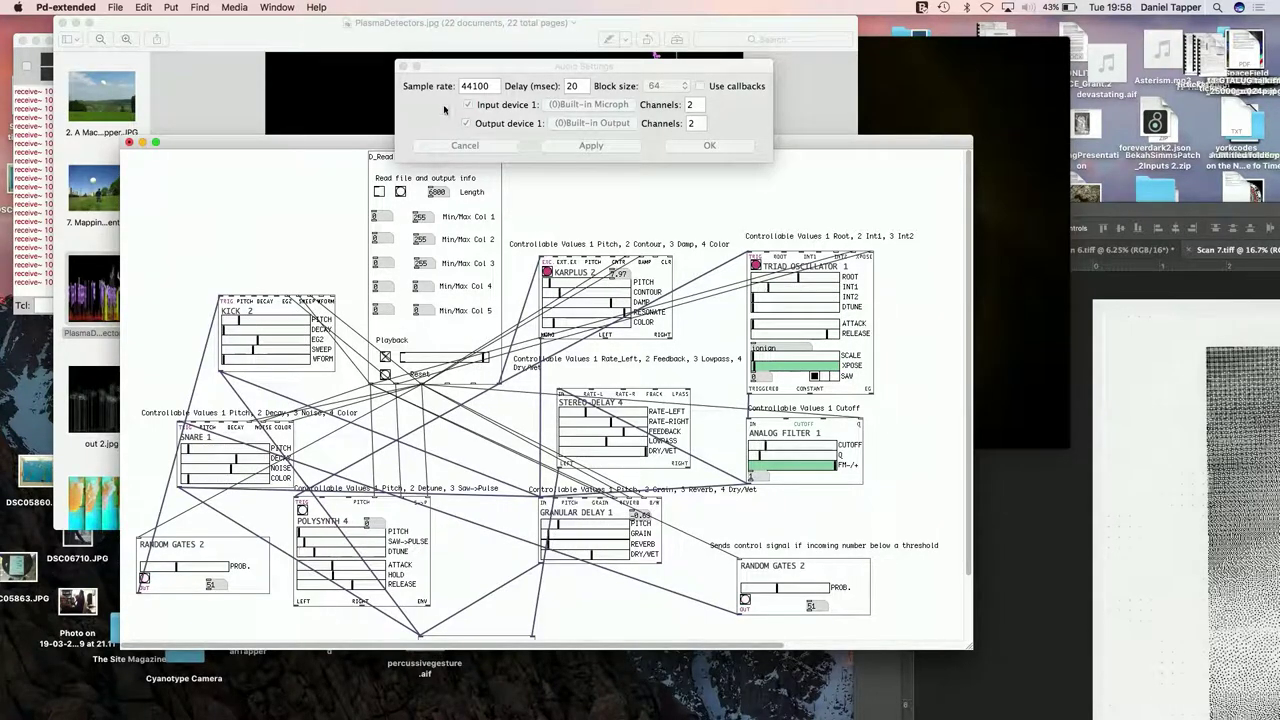
left_click(404, 70)
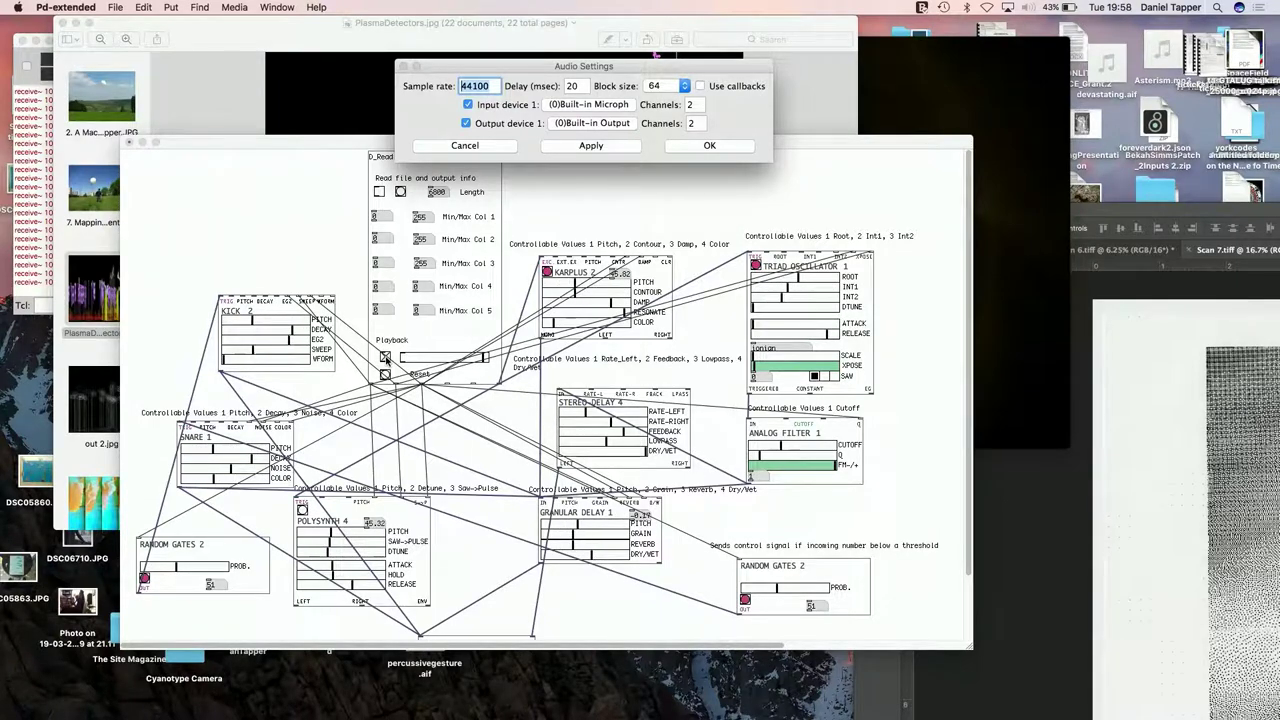
left_click(385, 358)
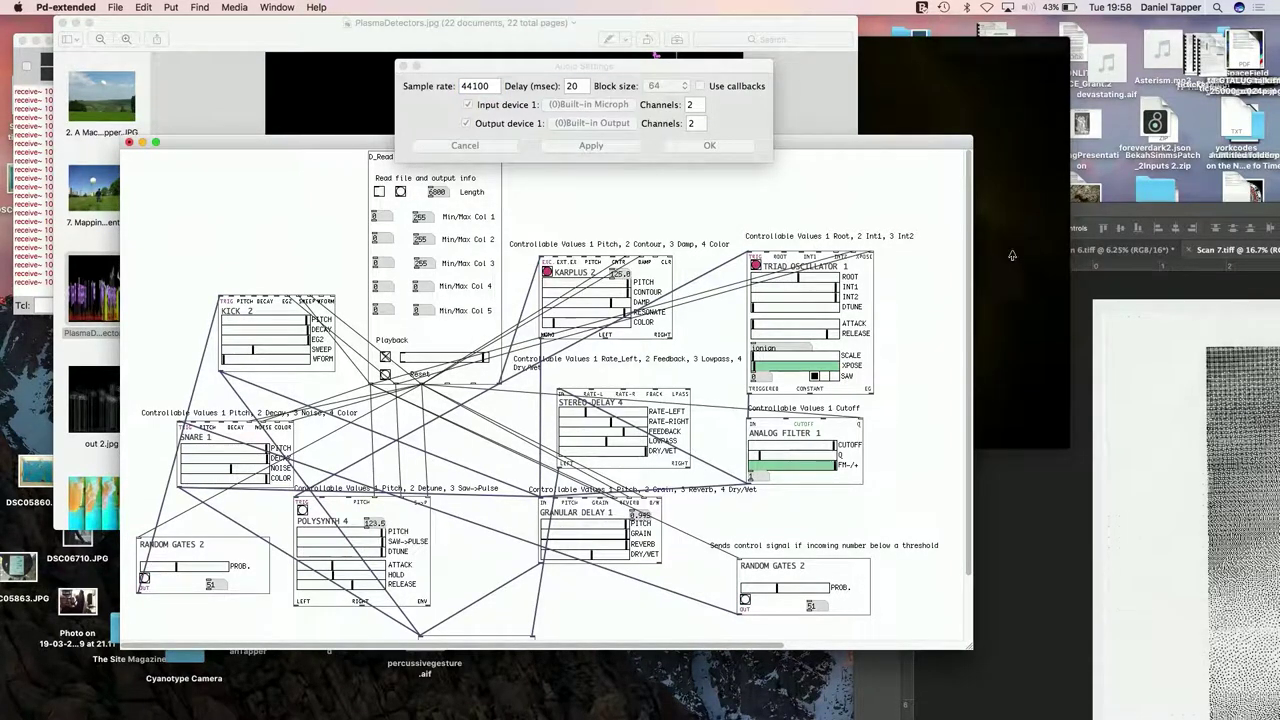
left_click(1086, 210)
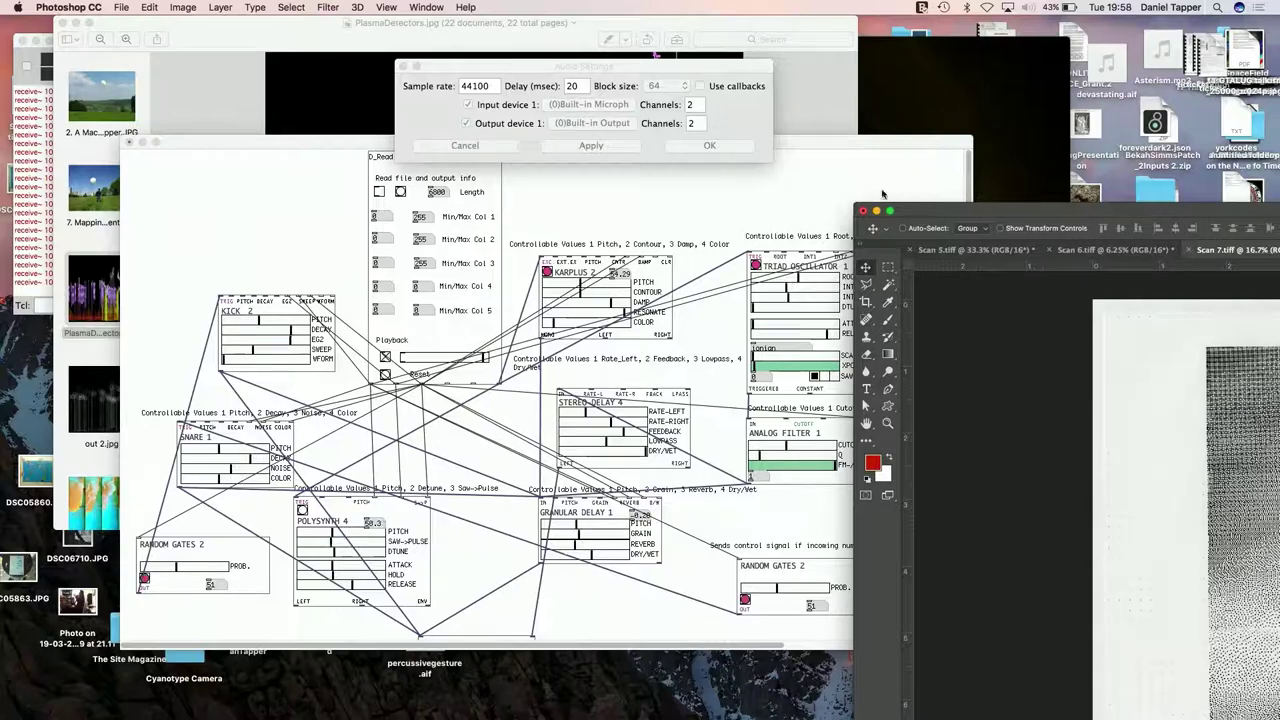
left_click_drag(861, 199, 637, 147)
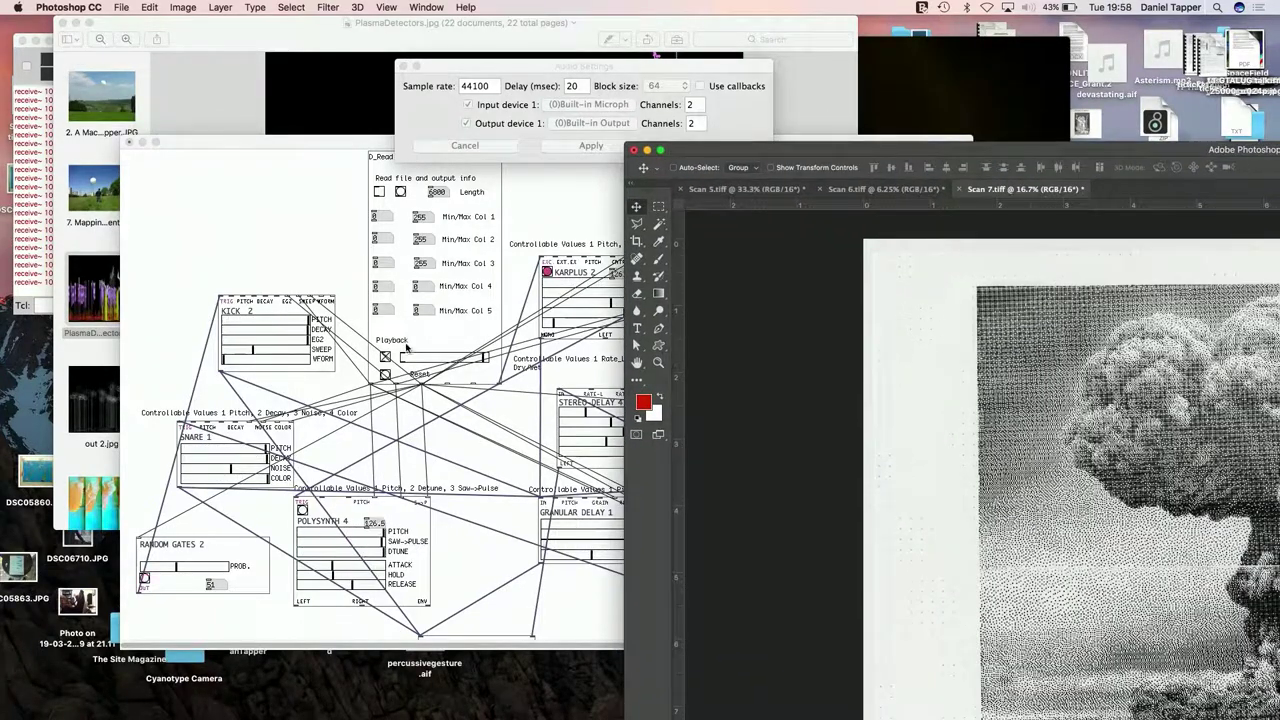
key("super+Tab")
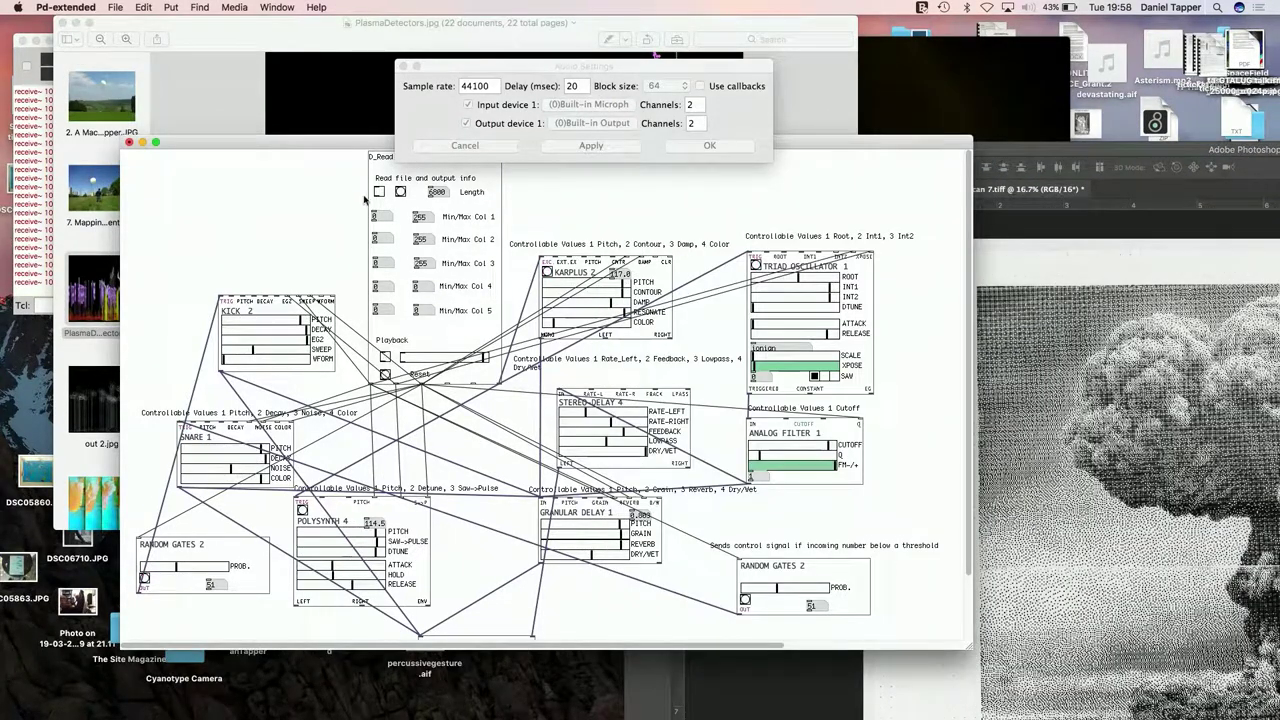